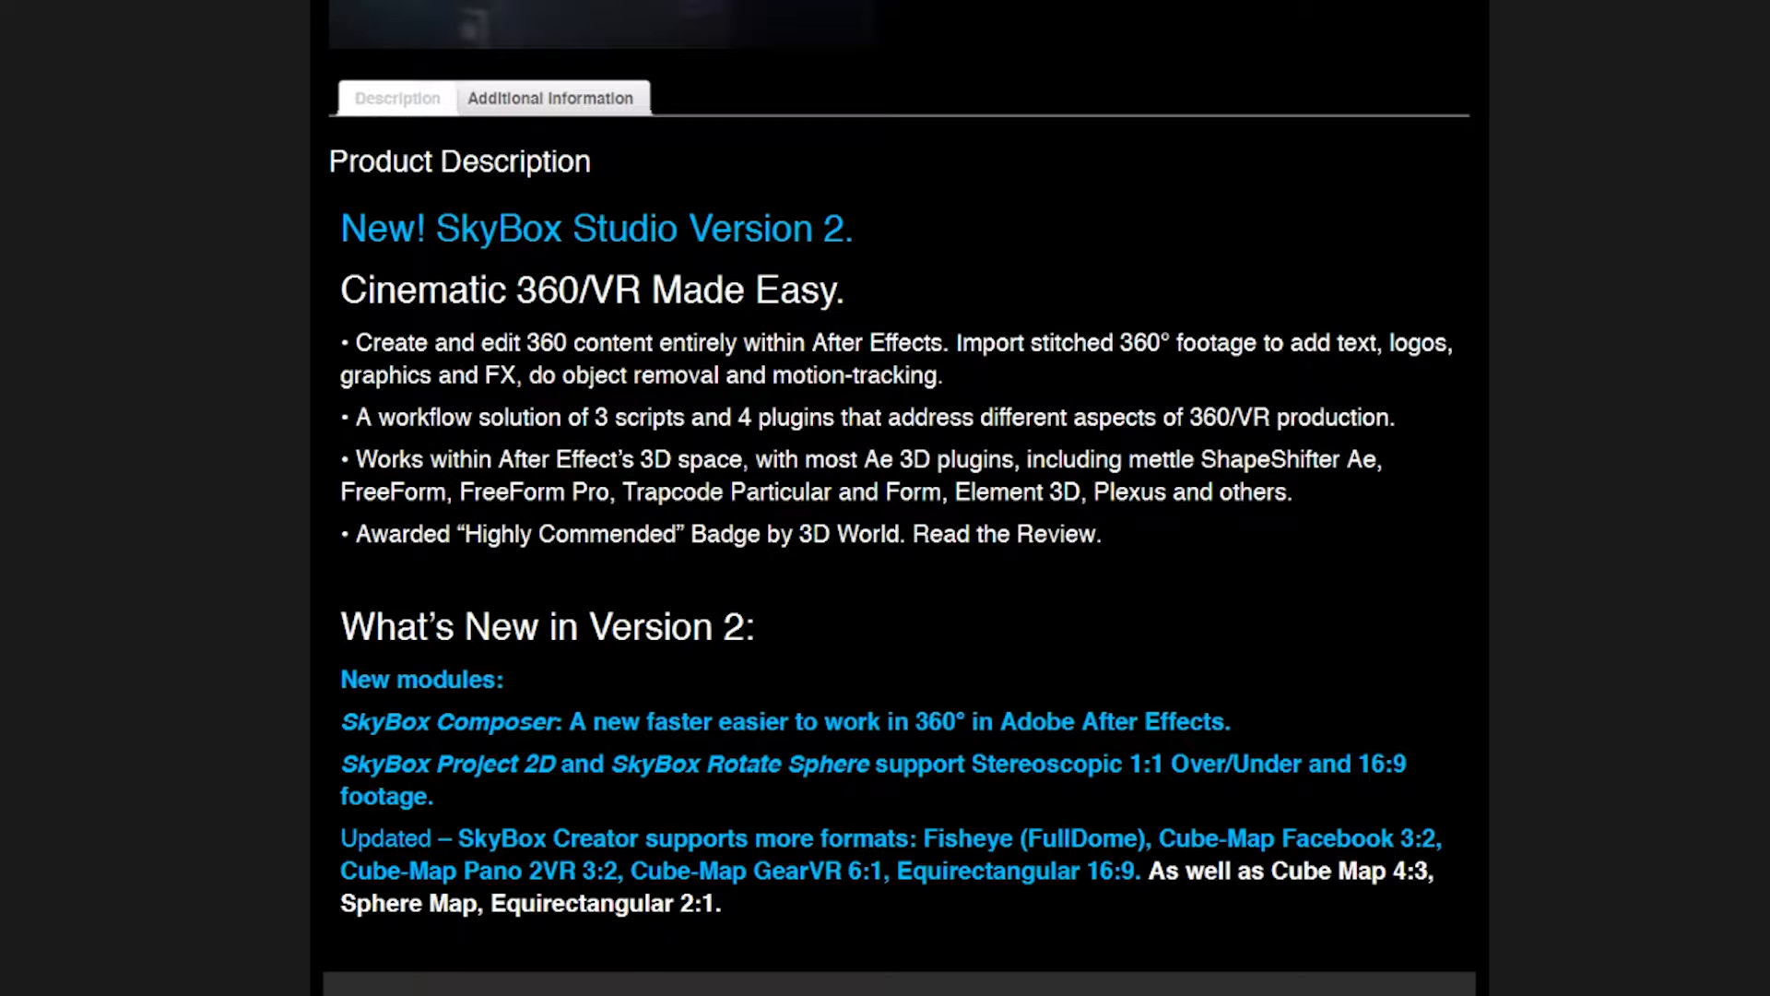
# - Review the SkyBox Studio Version 2 product description and the example images of its converter output formats
pyautogui.scroll(-5, 899, 498)
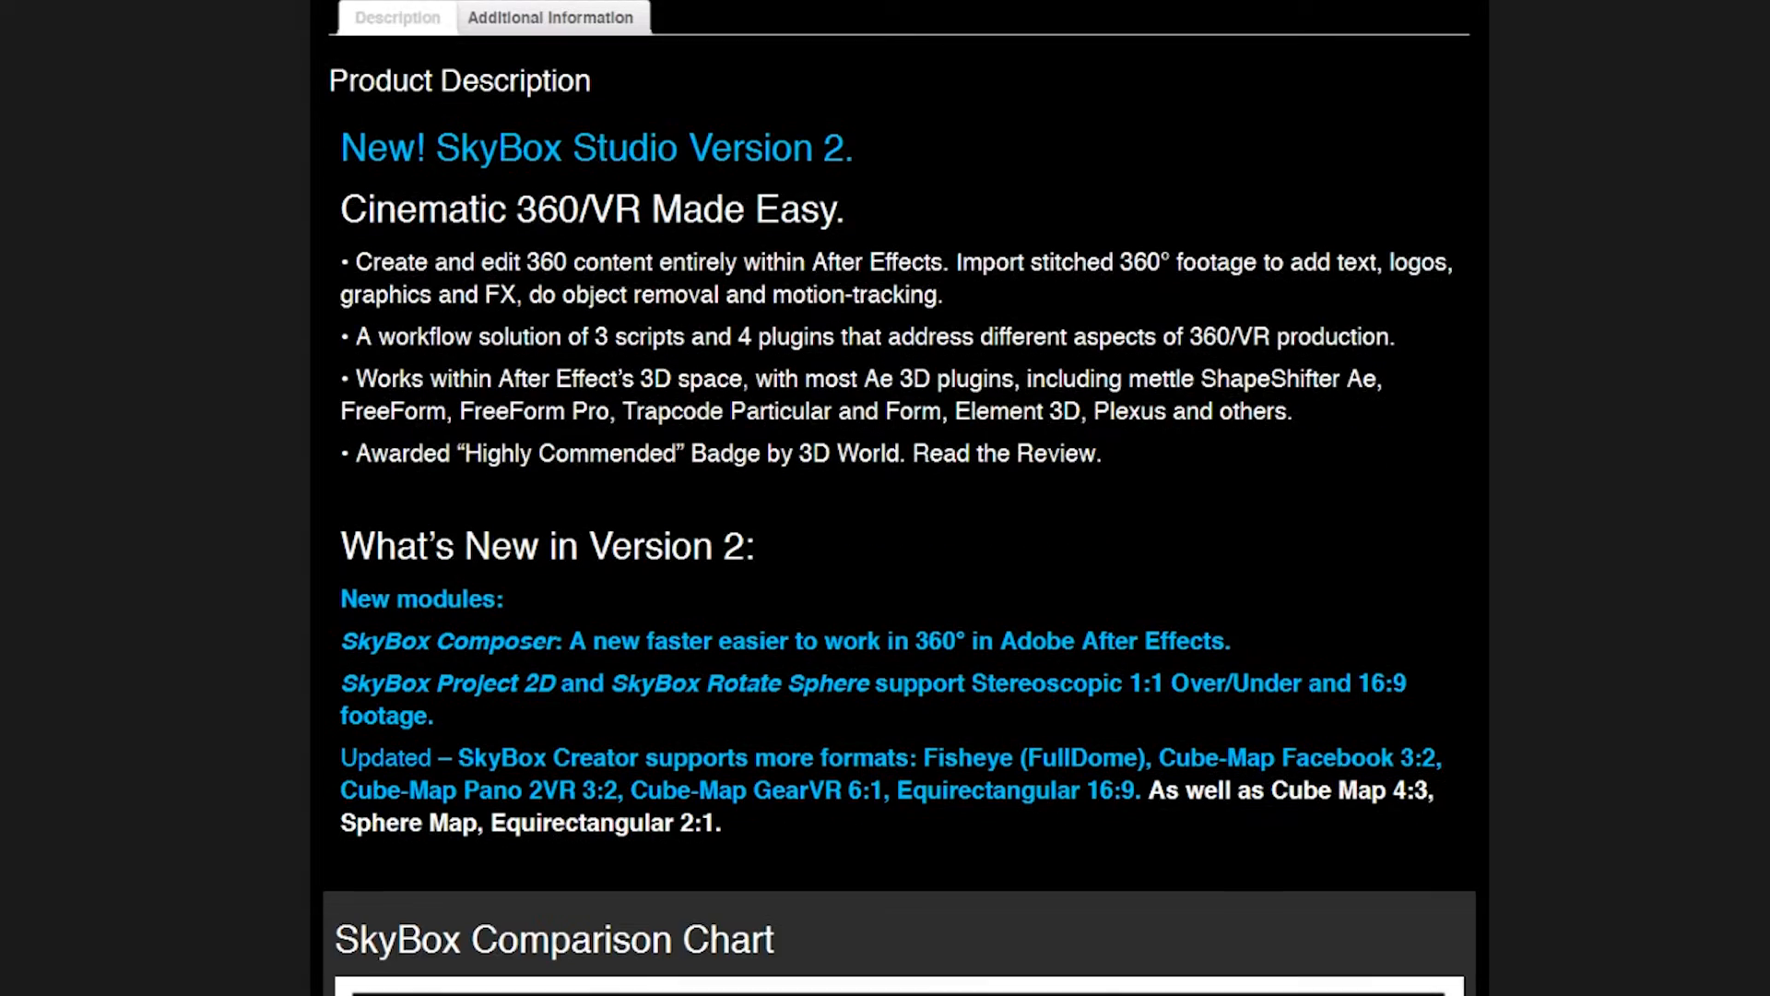
pyautogui.scroll(-4, 899, 498)
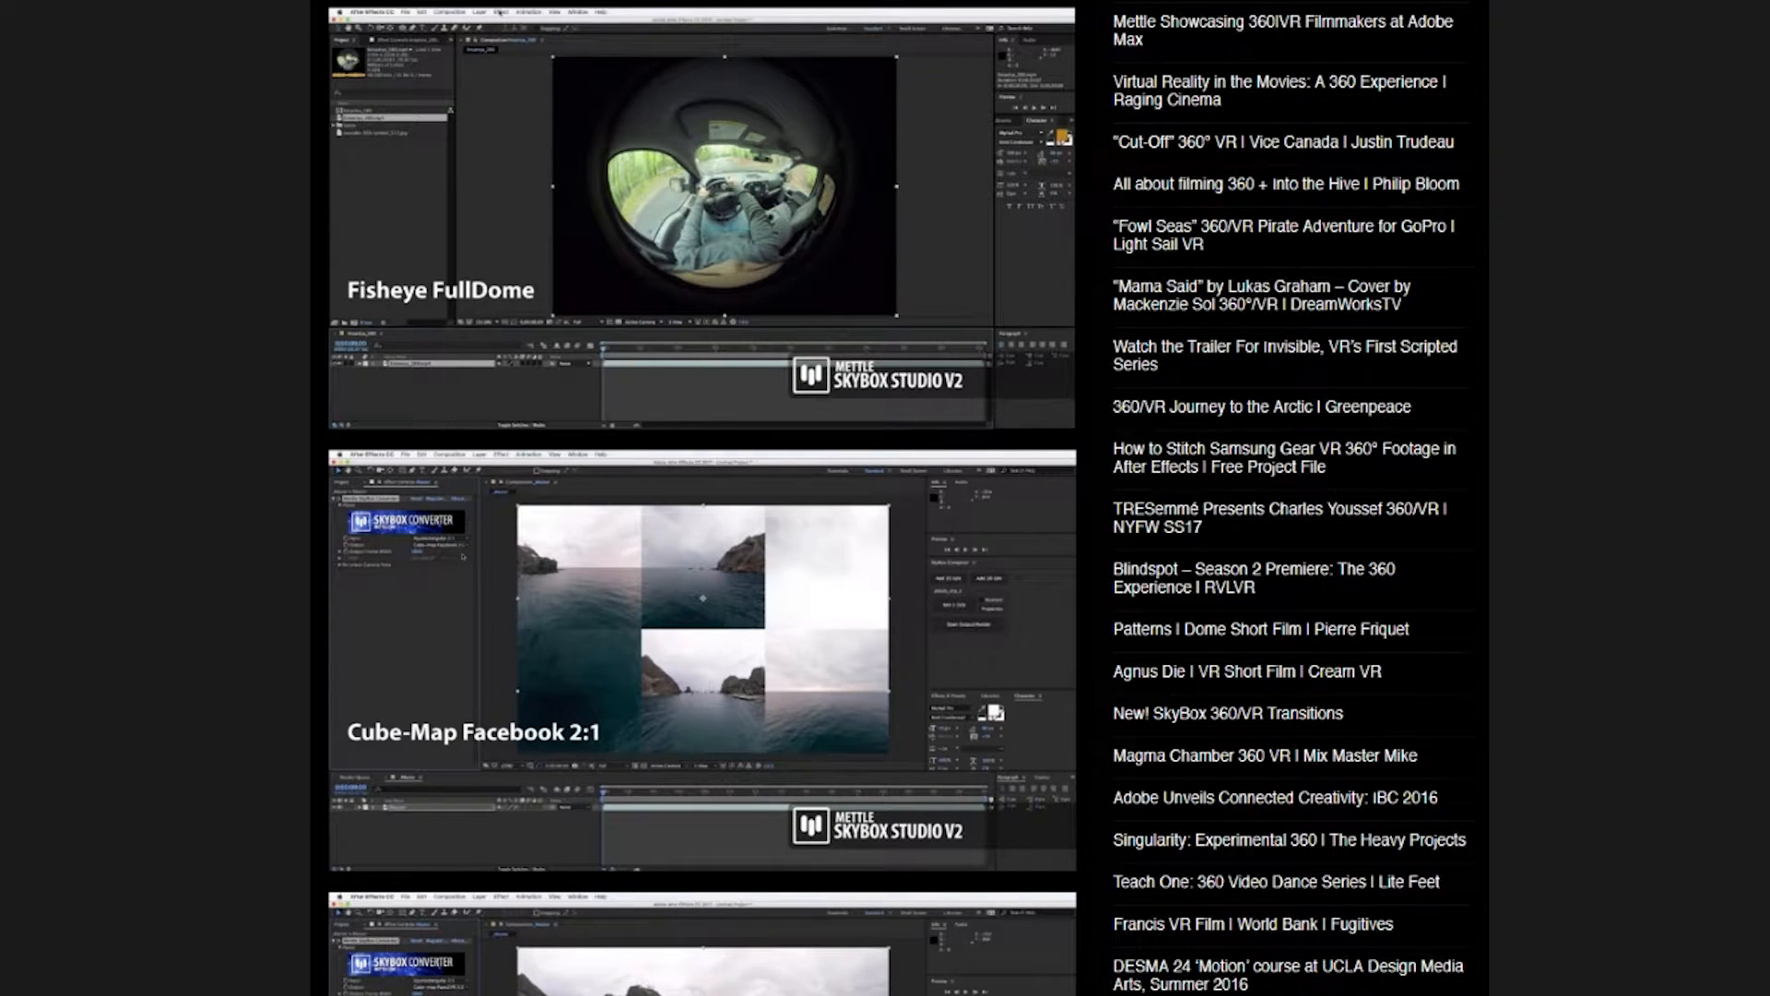
pyautogui.scroll(-2, 898, 498)
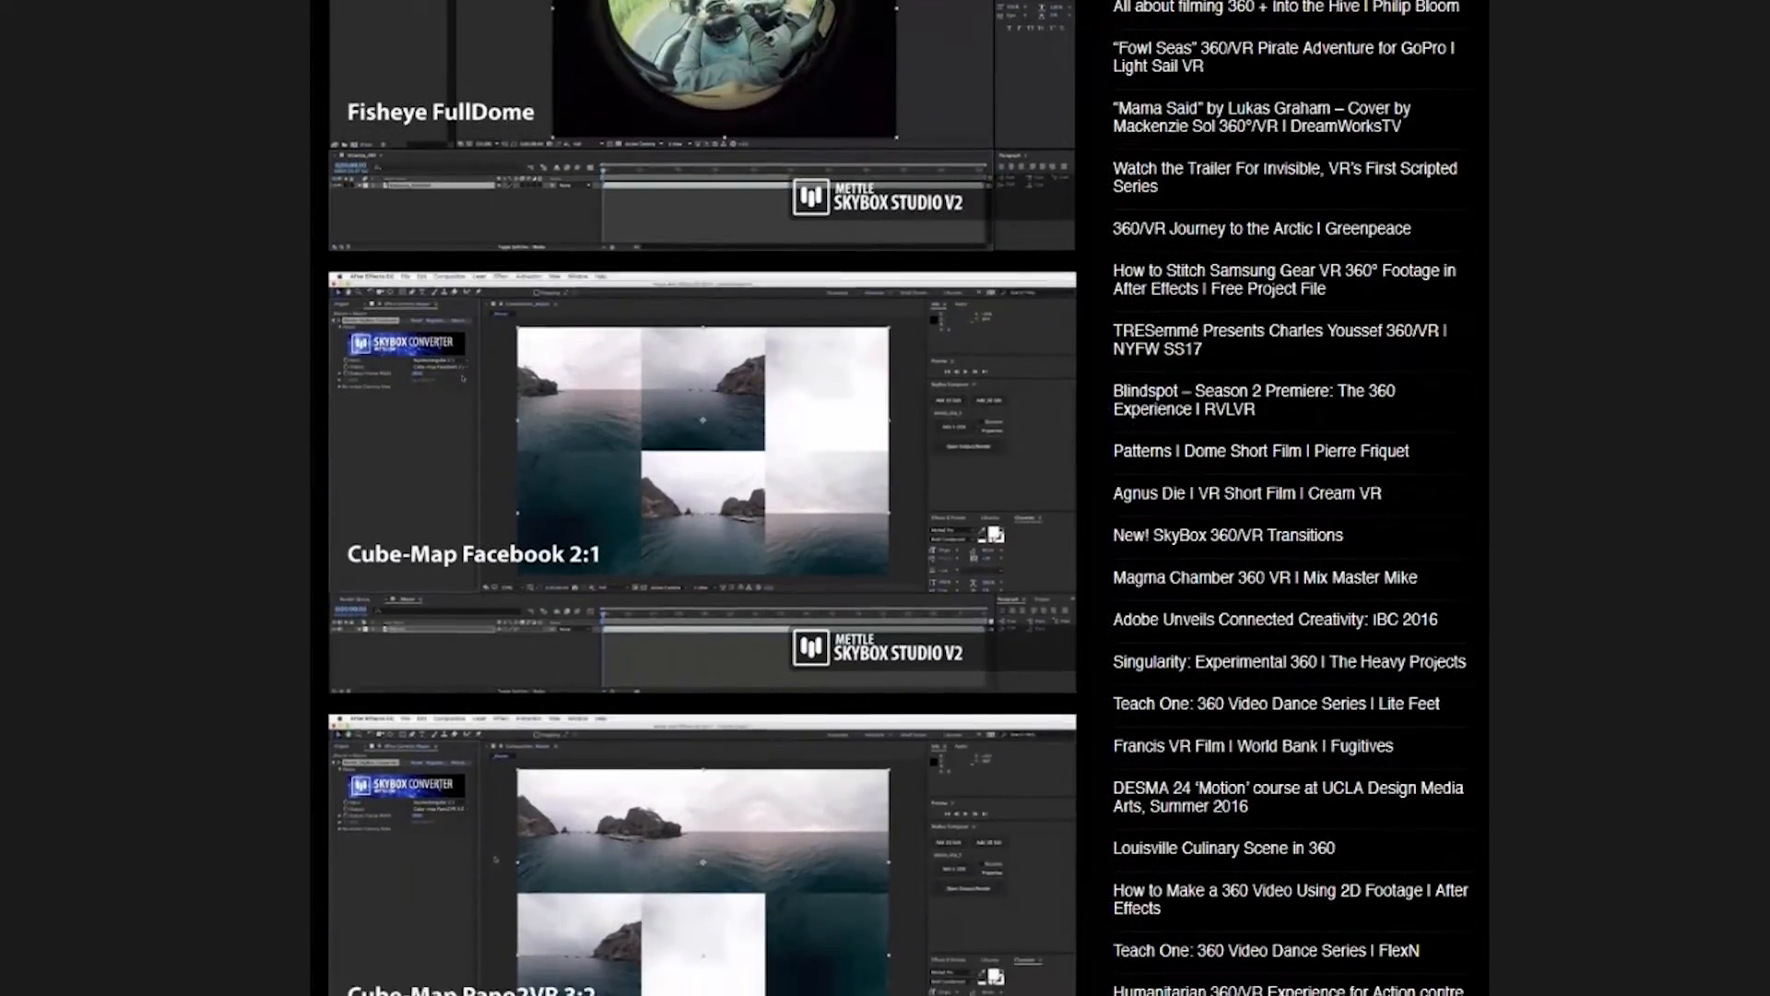
pyautogui.scroll(-4, 898, 498)
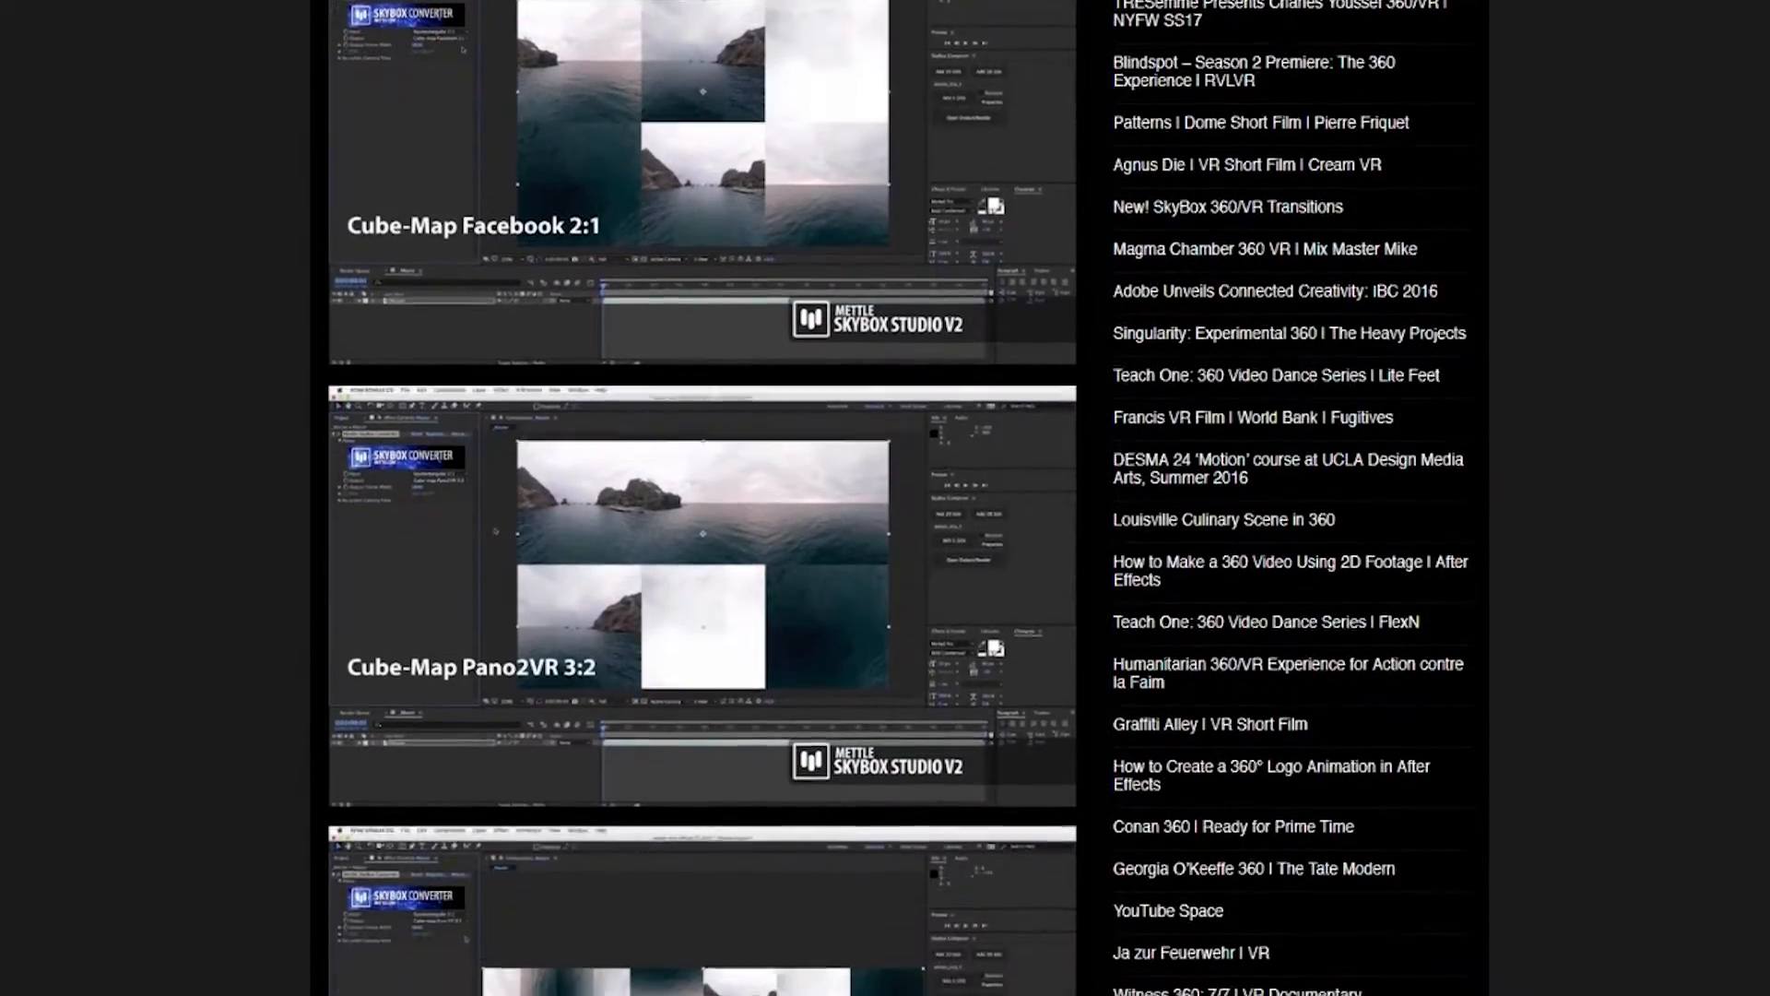
pyautogui.scroll(-4, 898, 498)
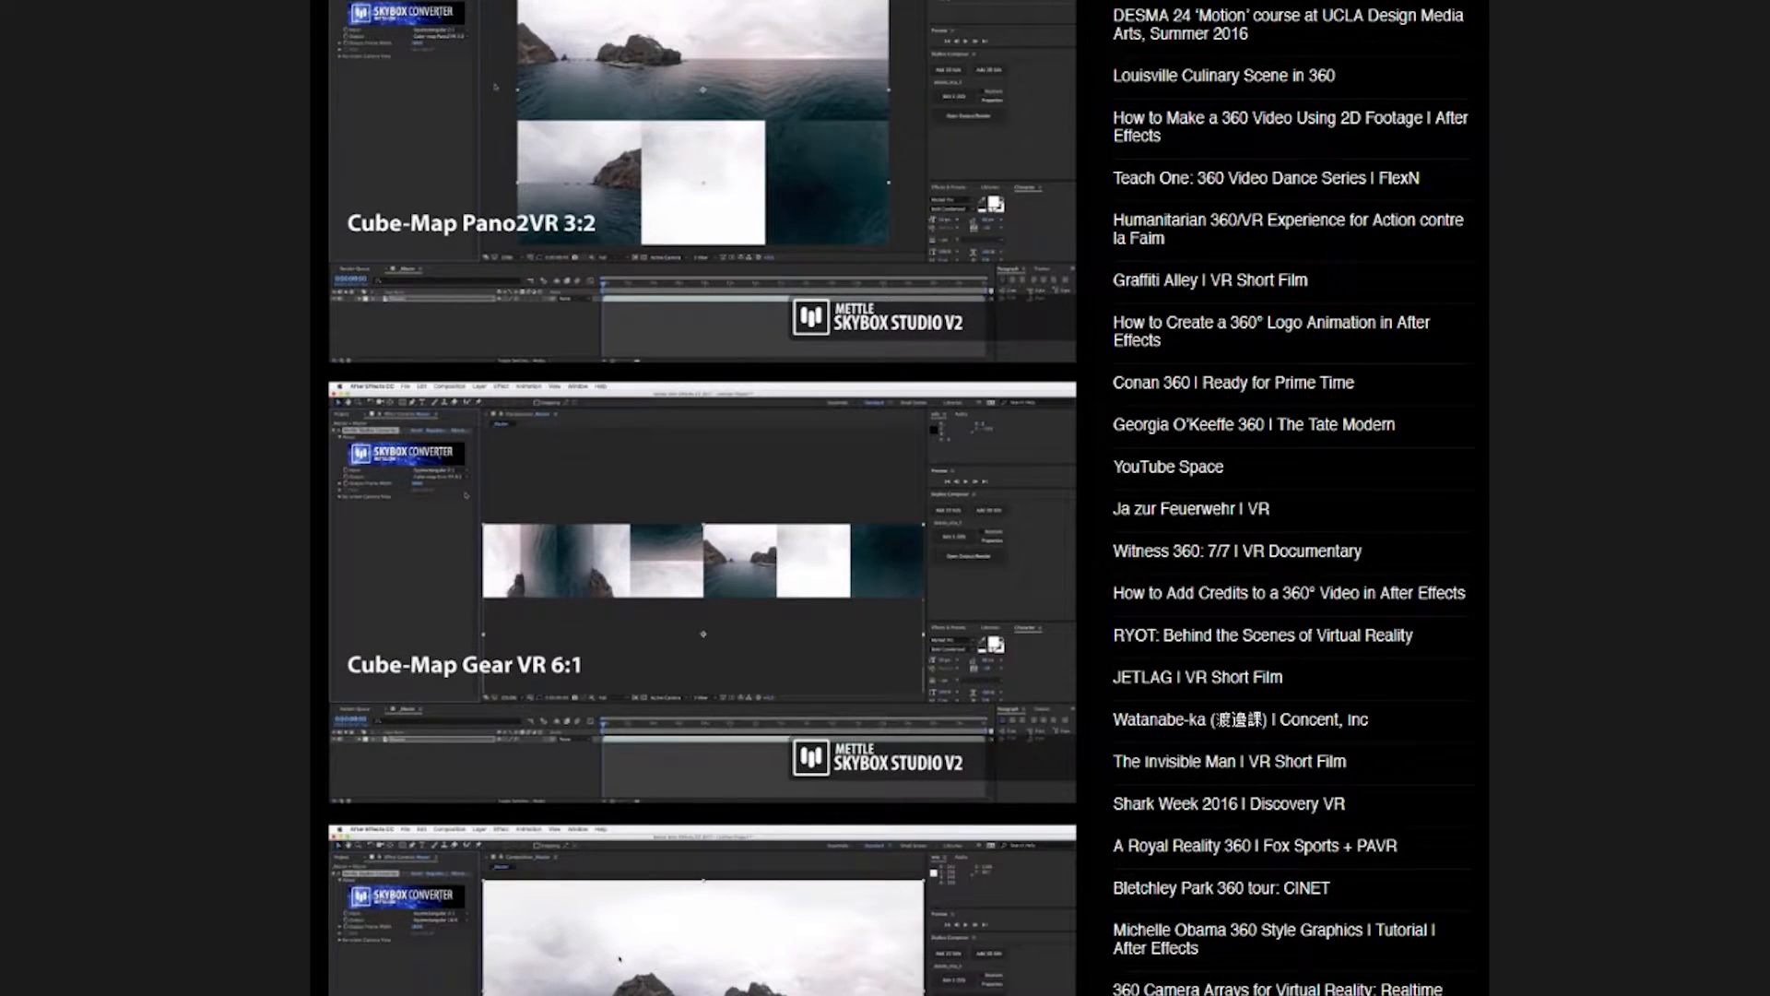
pyautogui.scroll(-4, 898, 498)
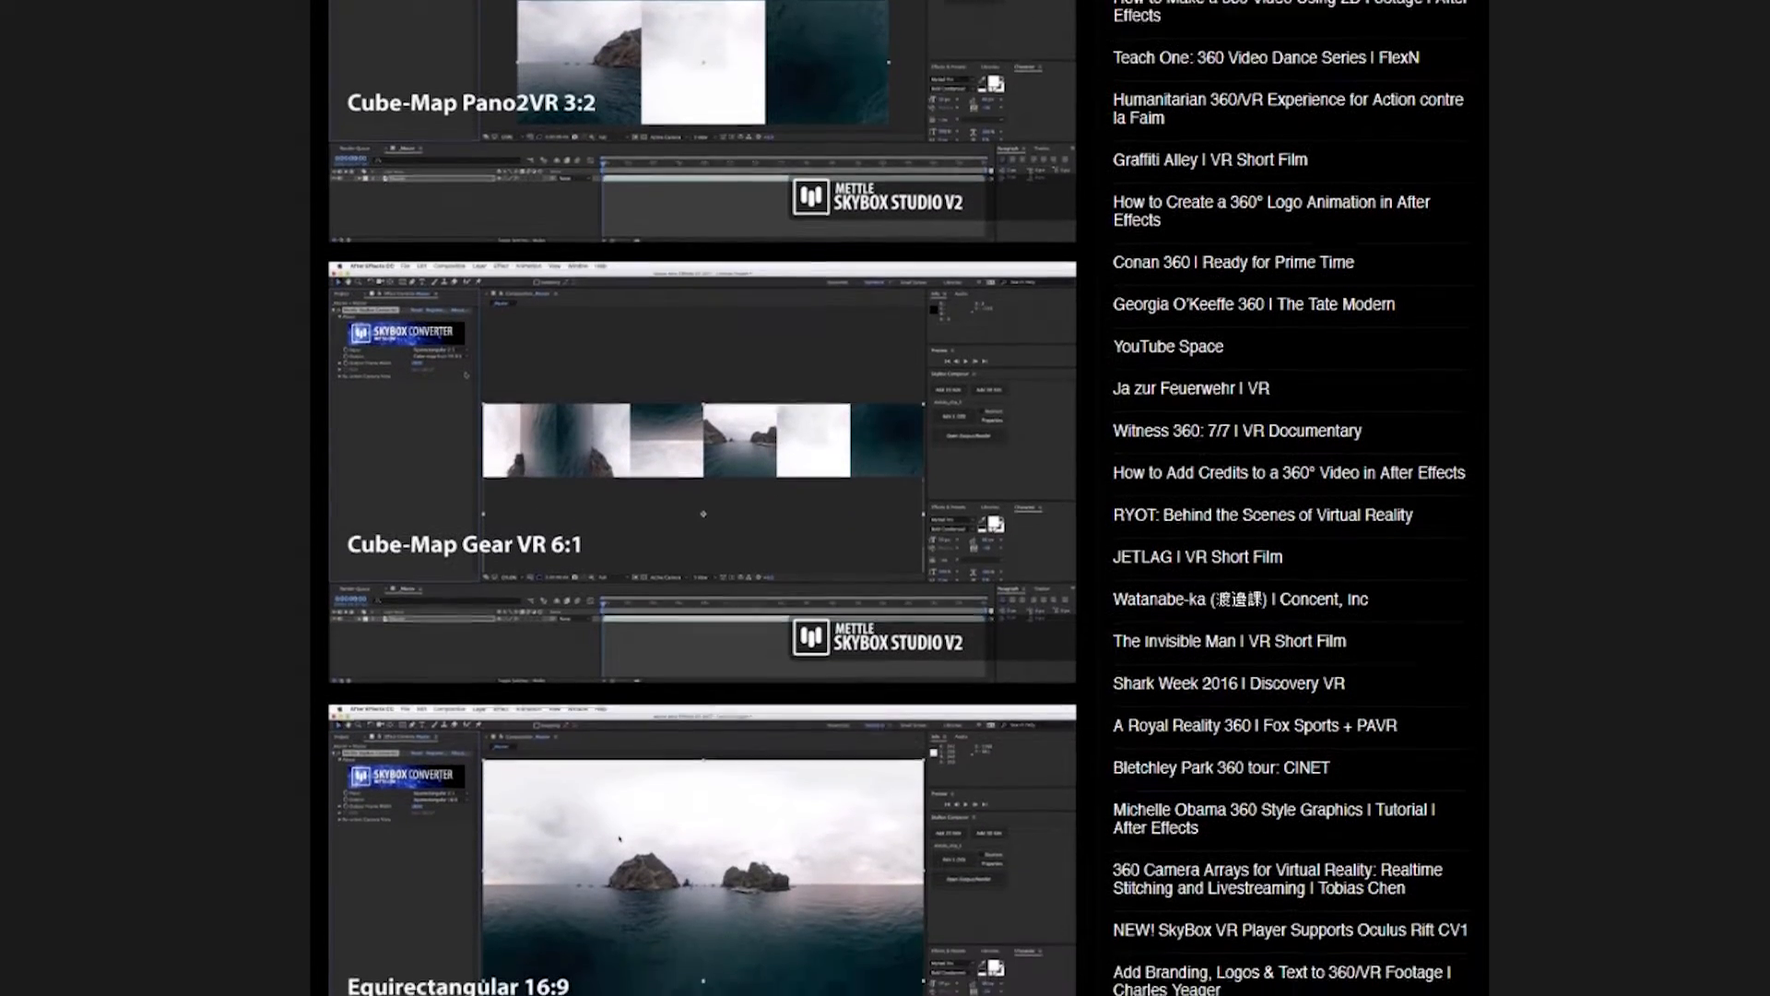
pyautogui.scroll(-4, 898, 498)
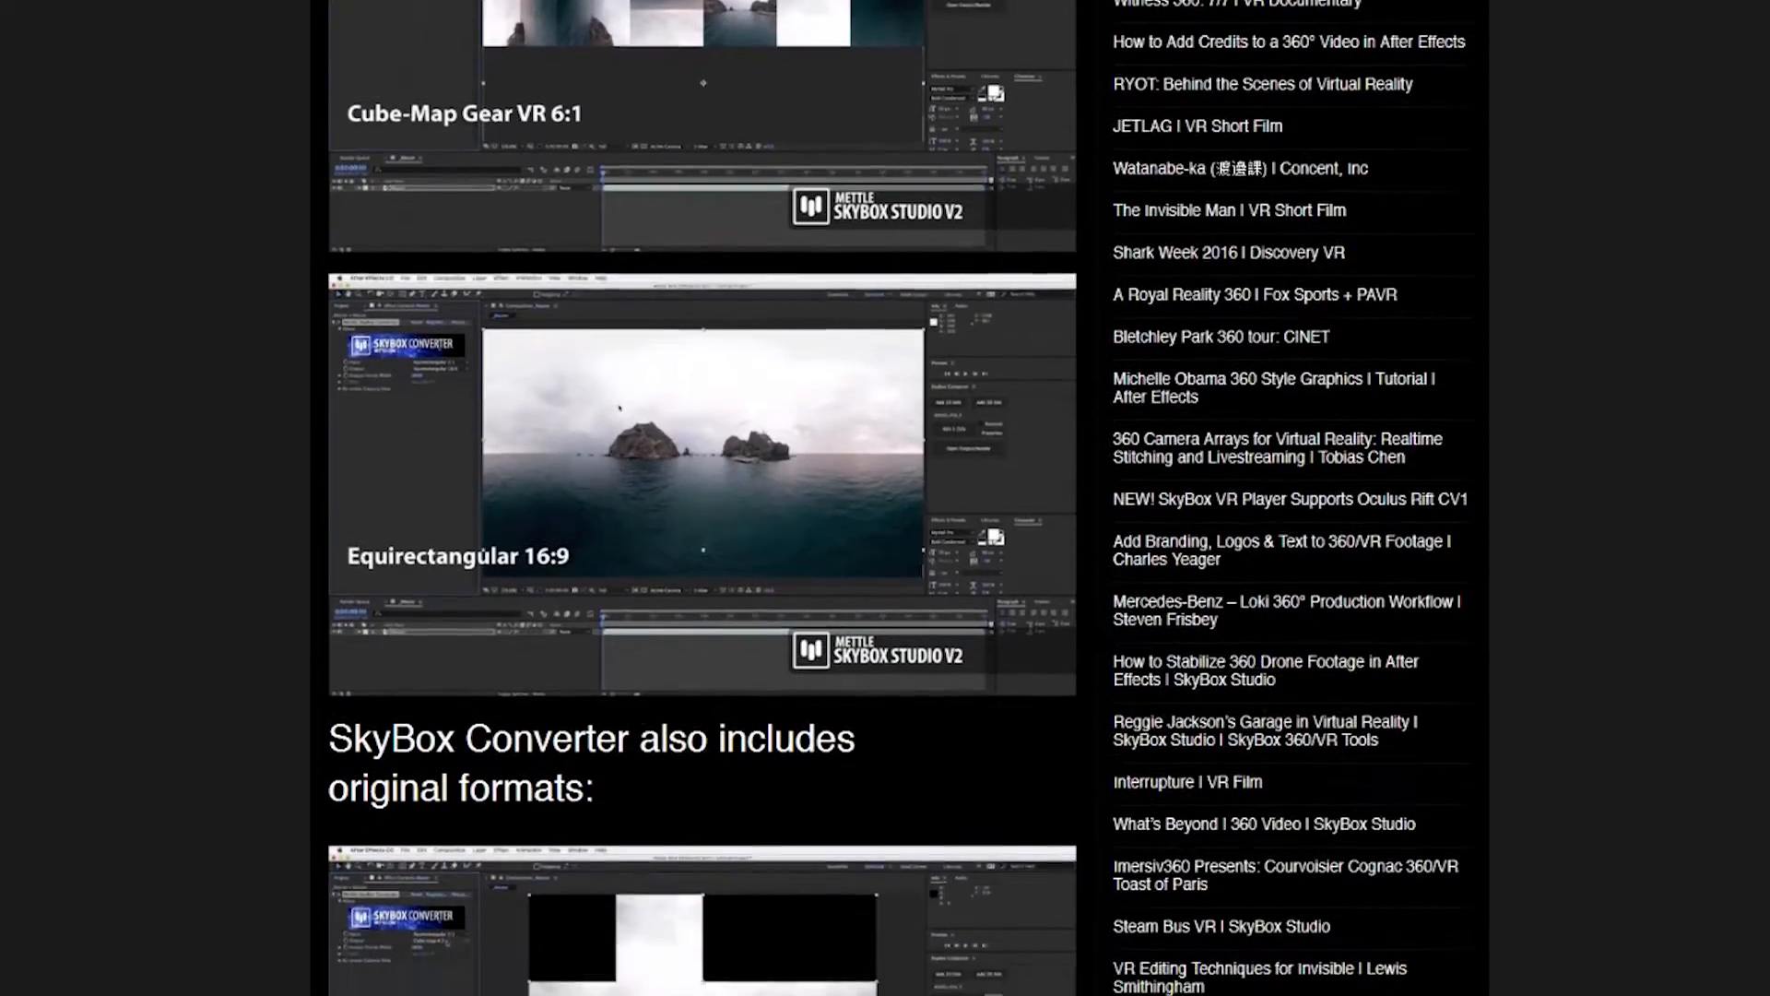
pyautogui.scroll(-2, 898, 497)
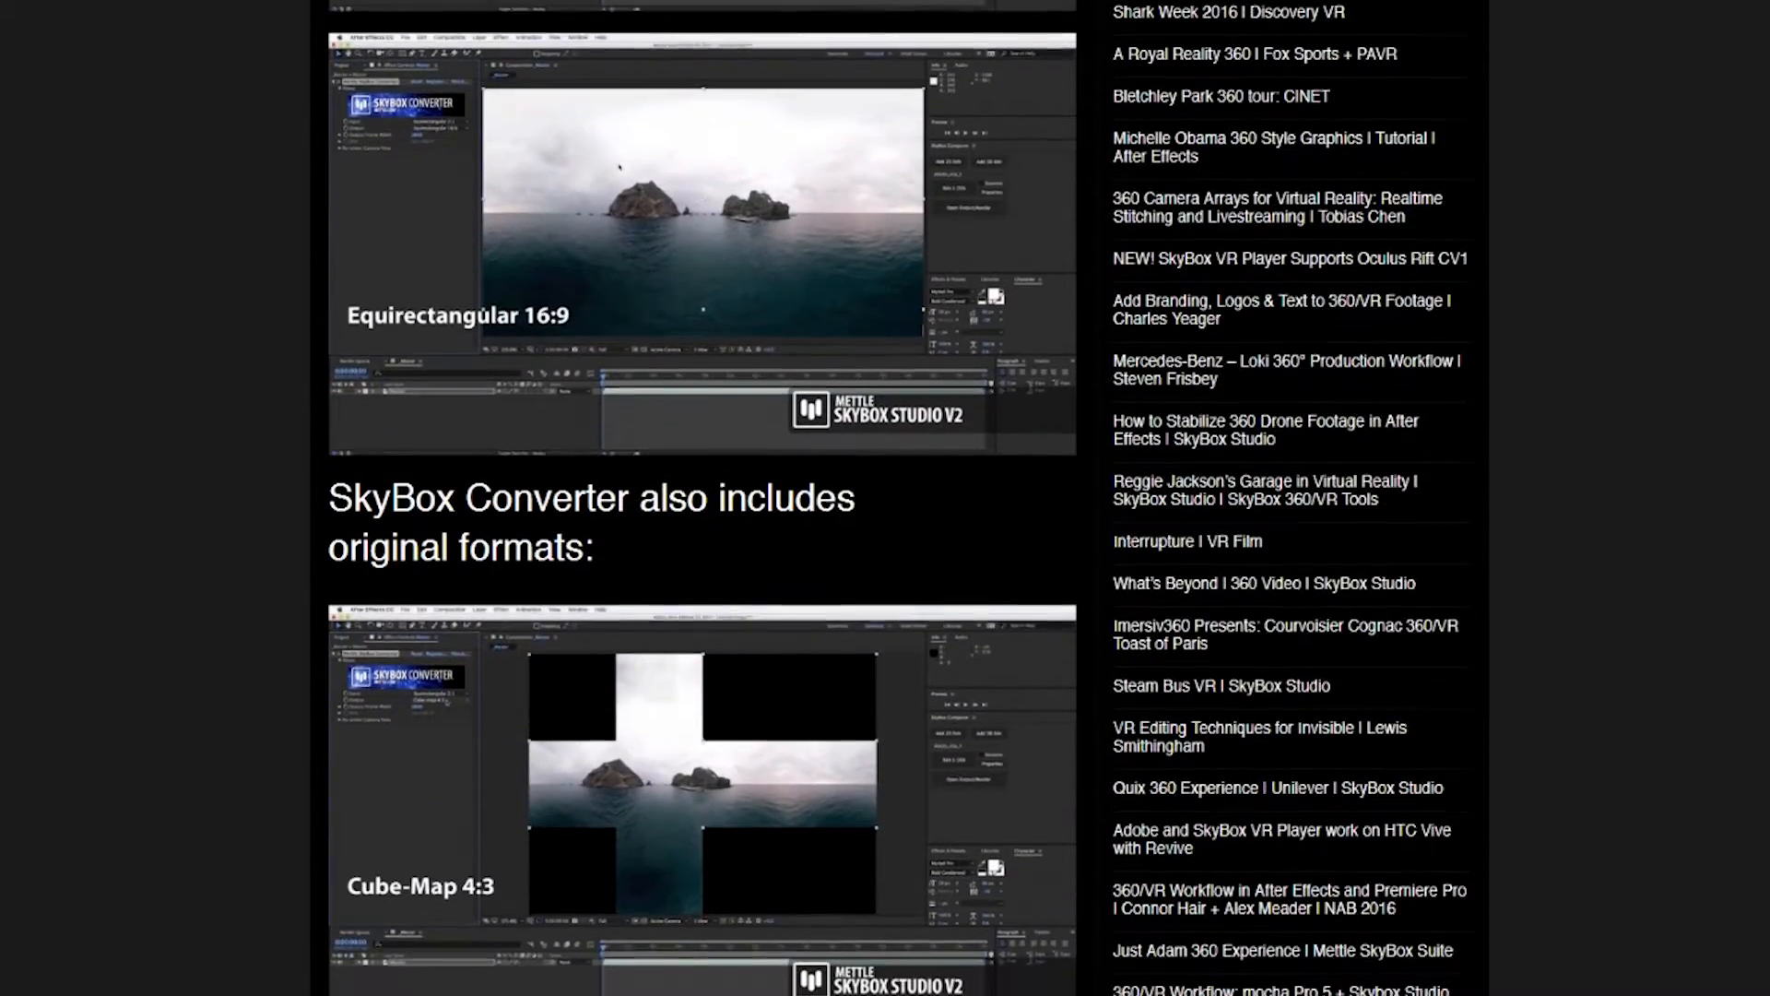
pyautogui.scroll(-4, 898, 498)
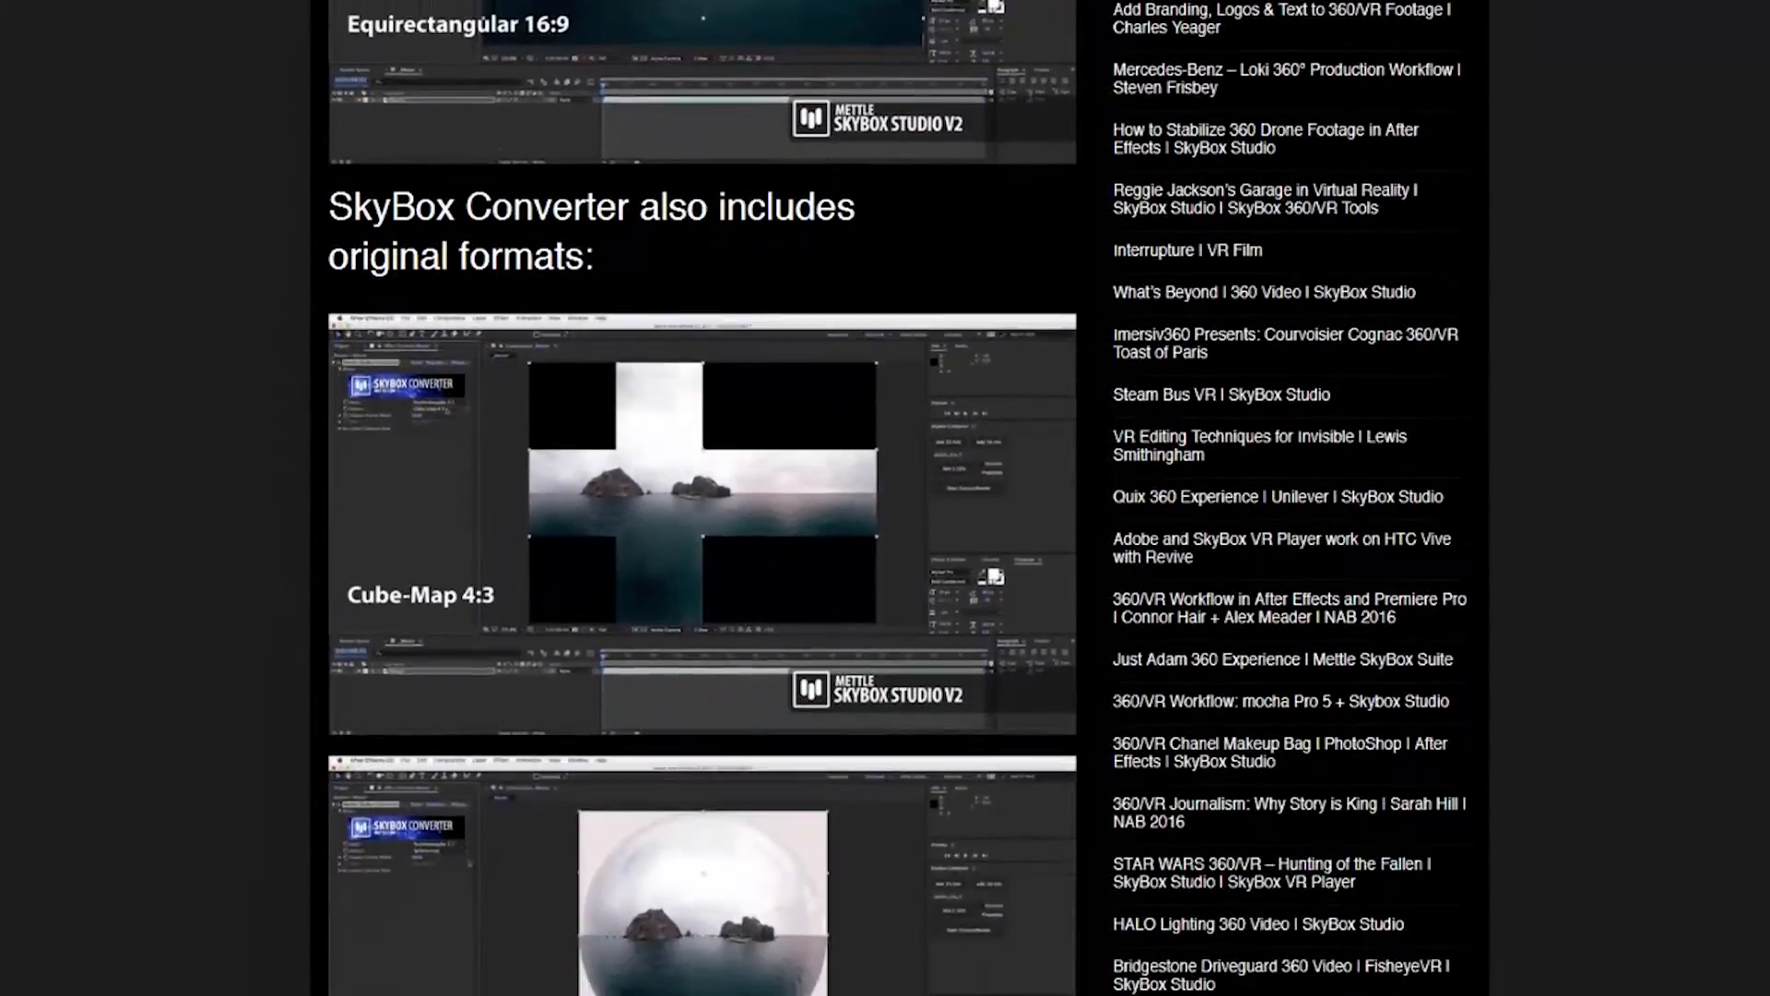
pyautogui.scroll(-4, 898, 498)
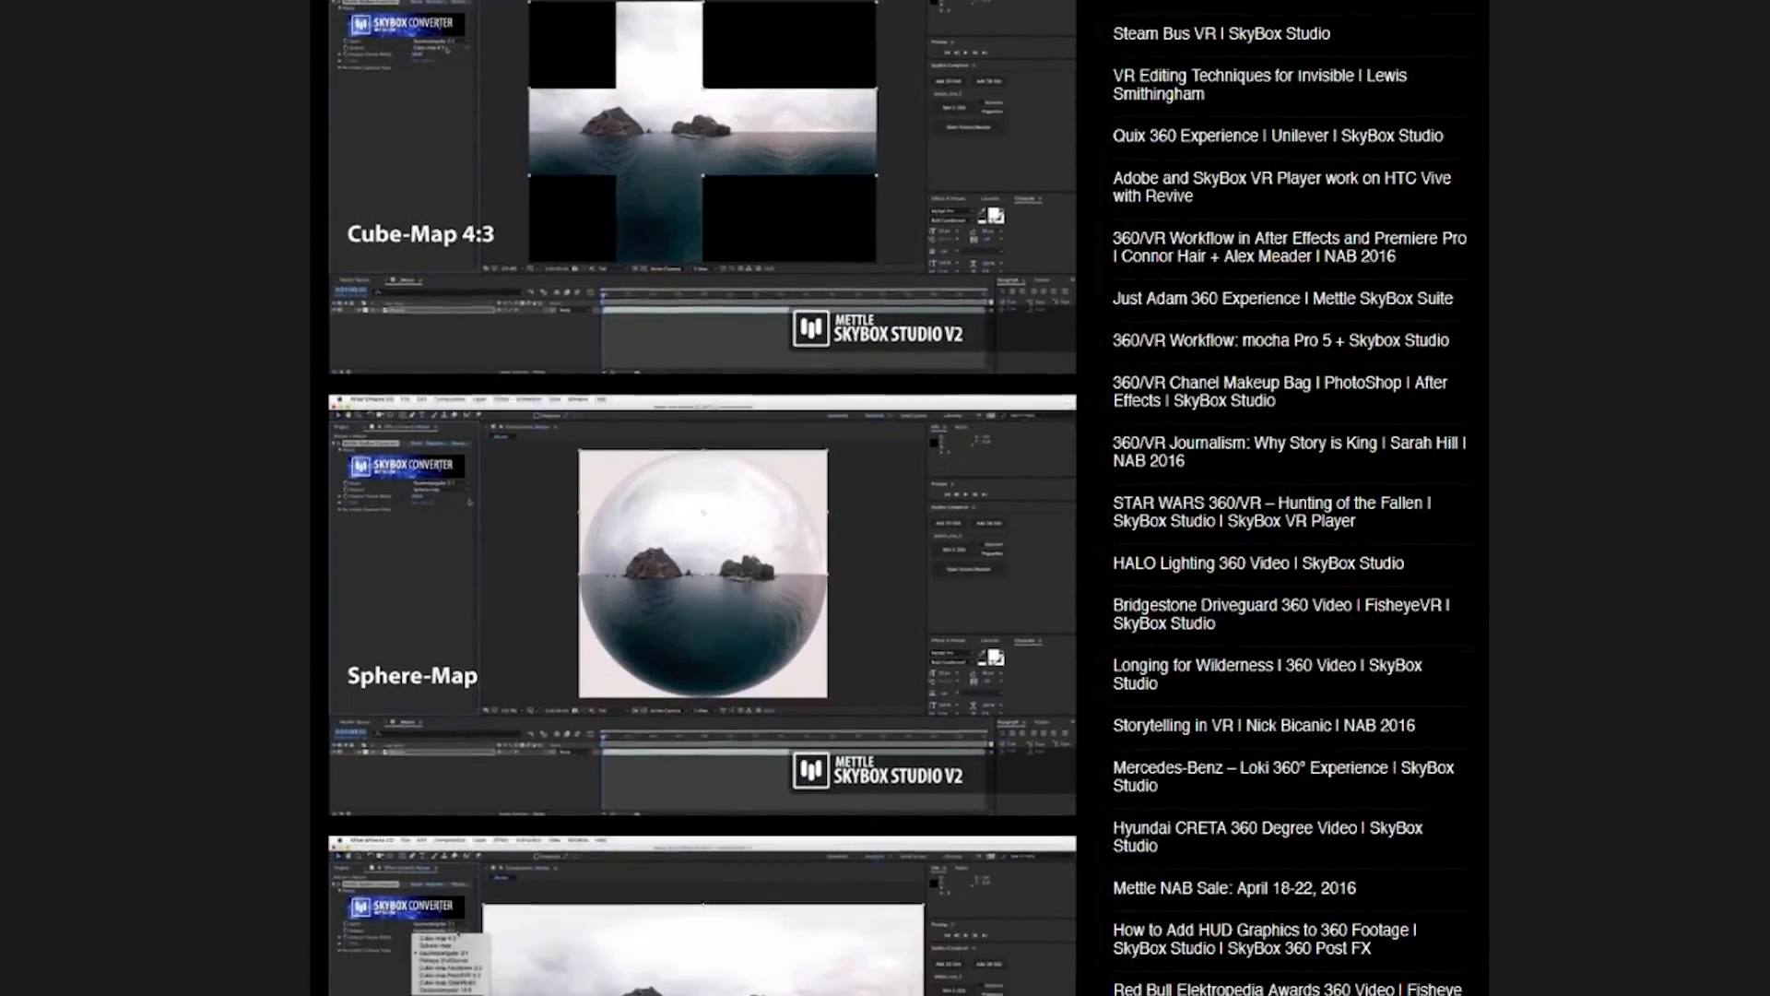
pyautogui.scroll(-1, 898, 498)
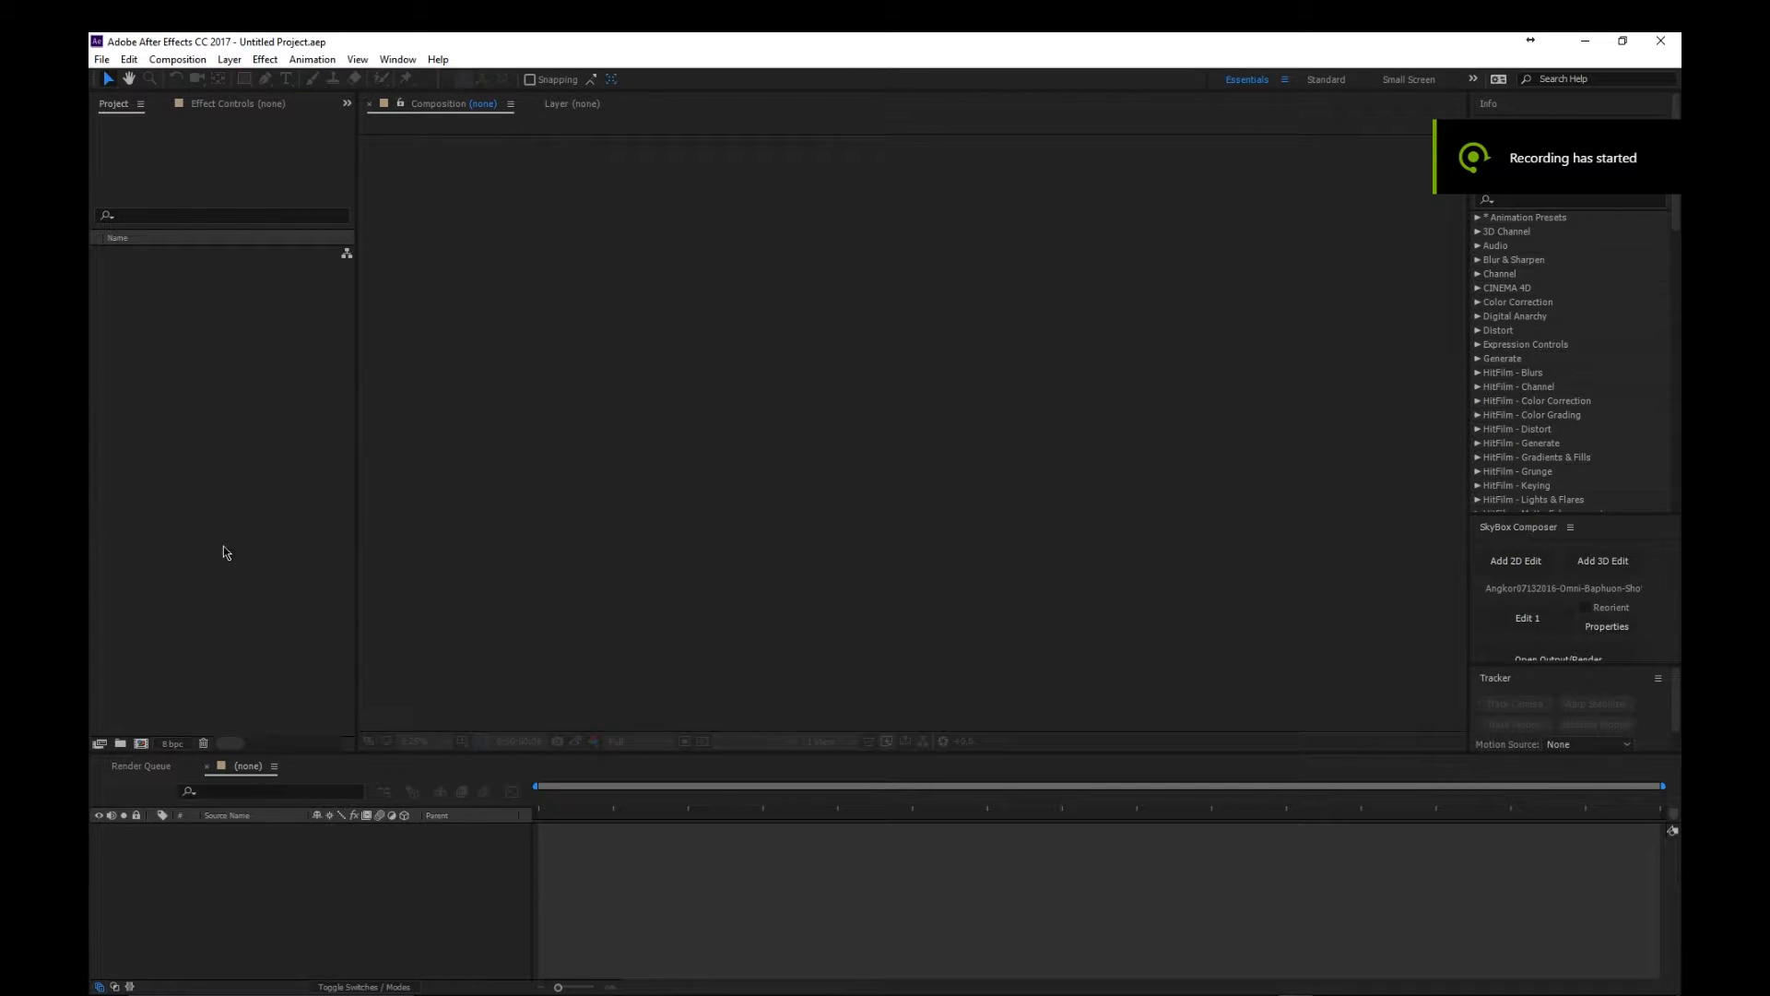
# - Switch to After Effects, import Angkor07132016-Omni-Baphuon-Shot23.mp4 and create a new composition from the clip
pyautogui.click(102, 59)
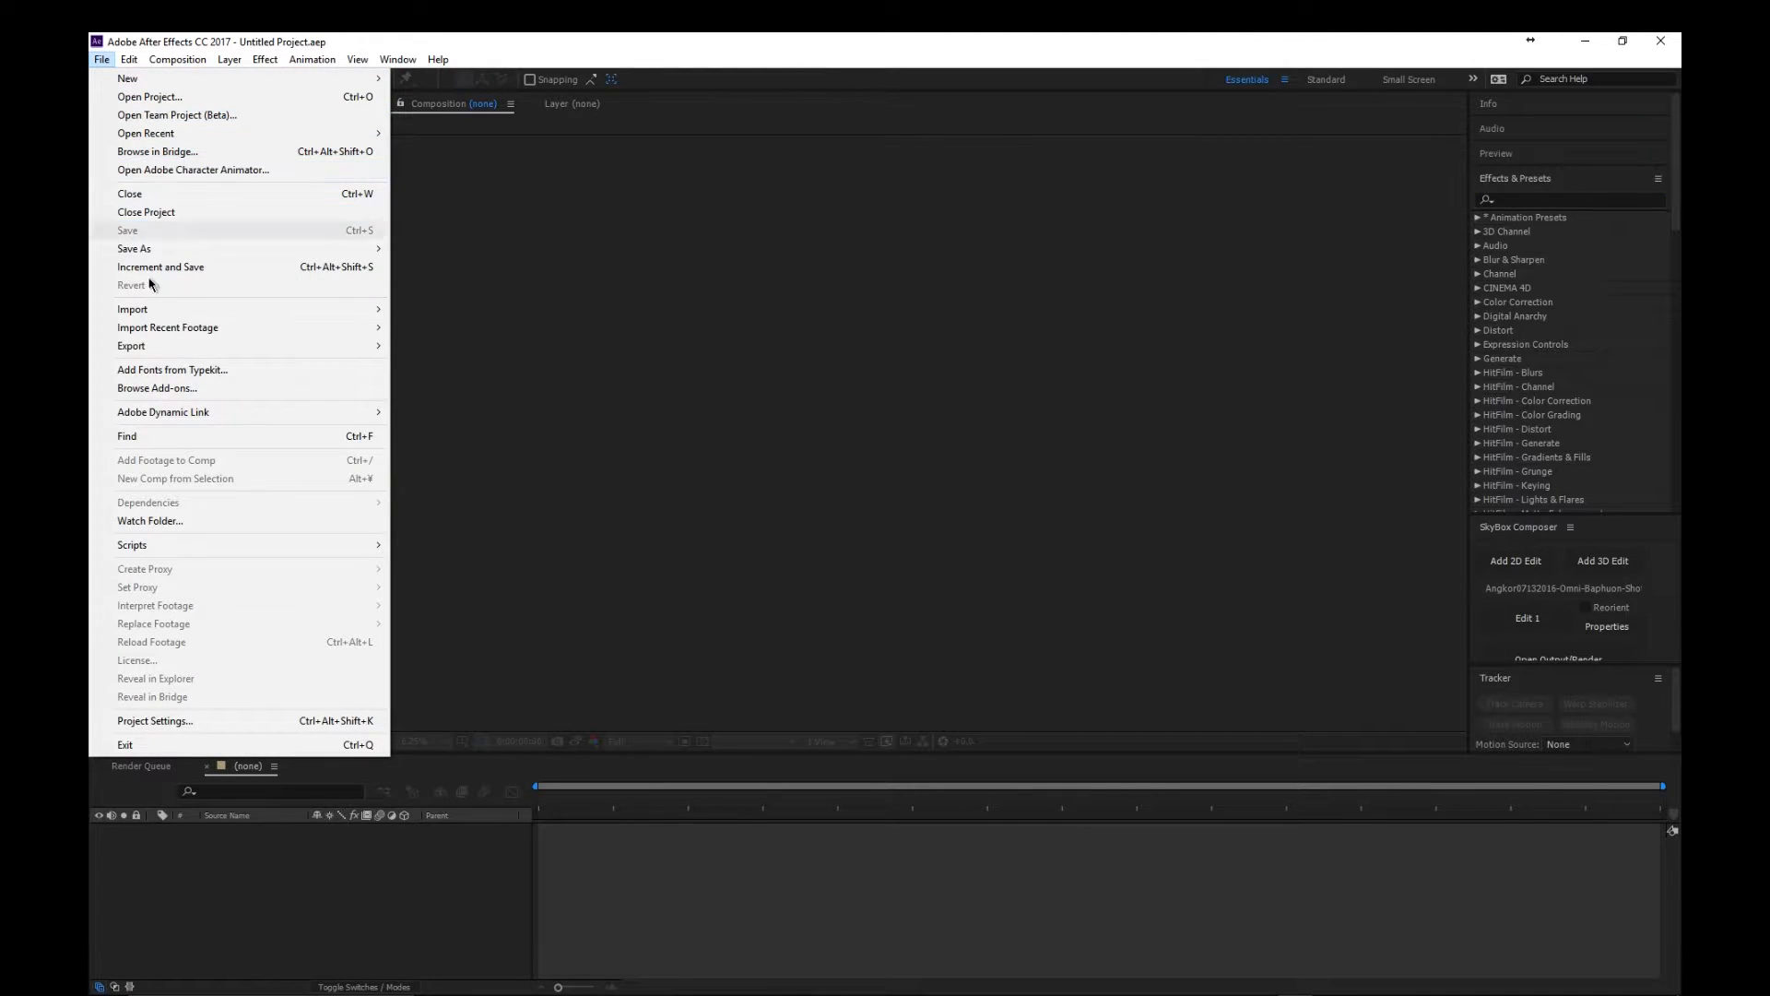
pyautogui.moveTo(1680, 627); pyautogui.dragTo(173, 350)
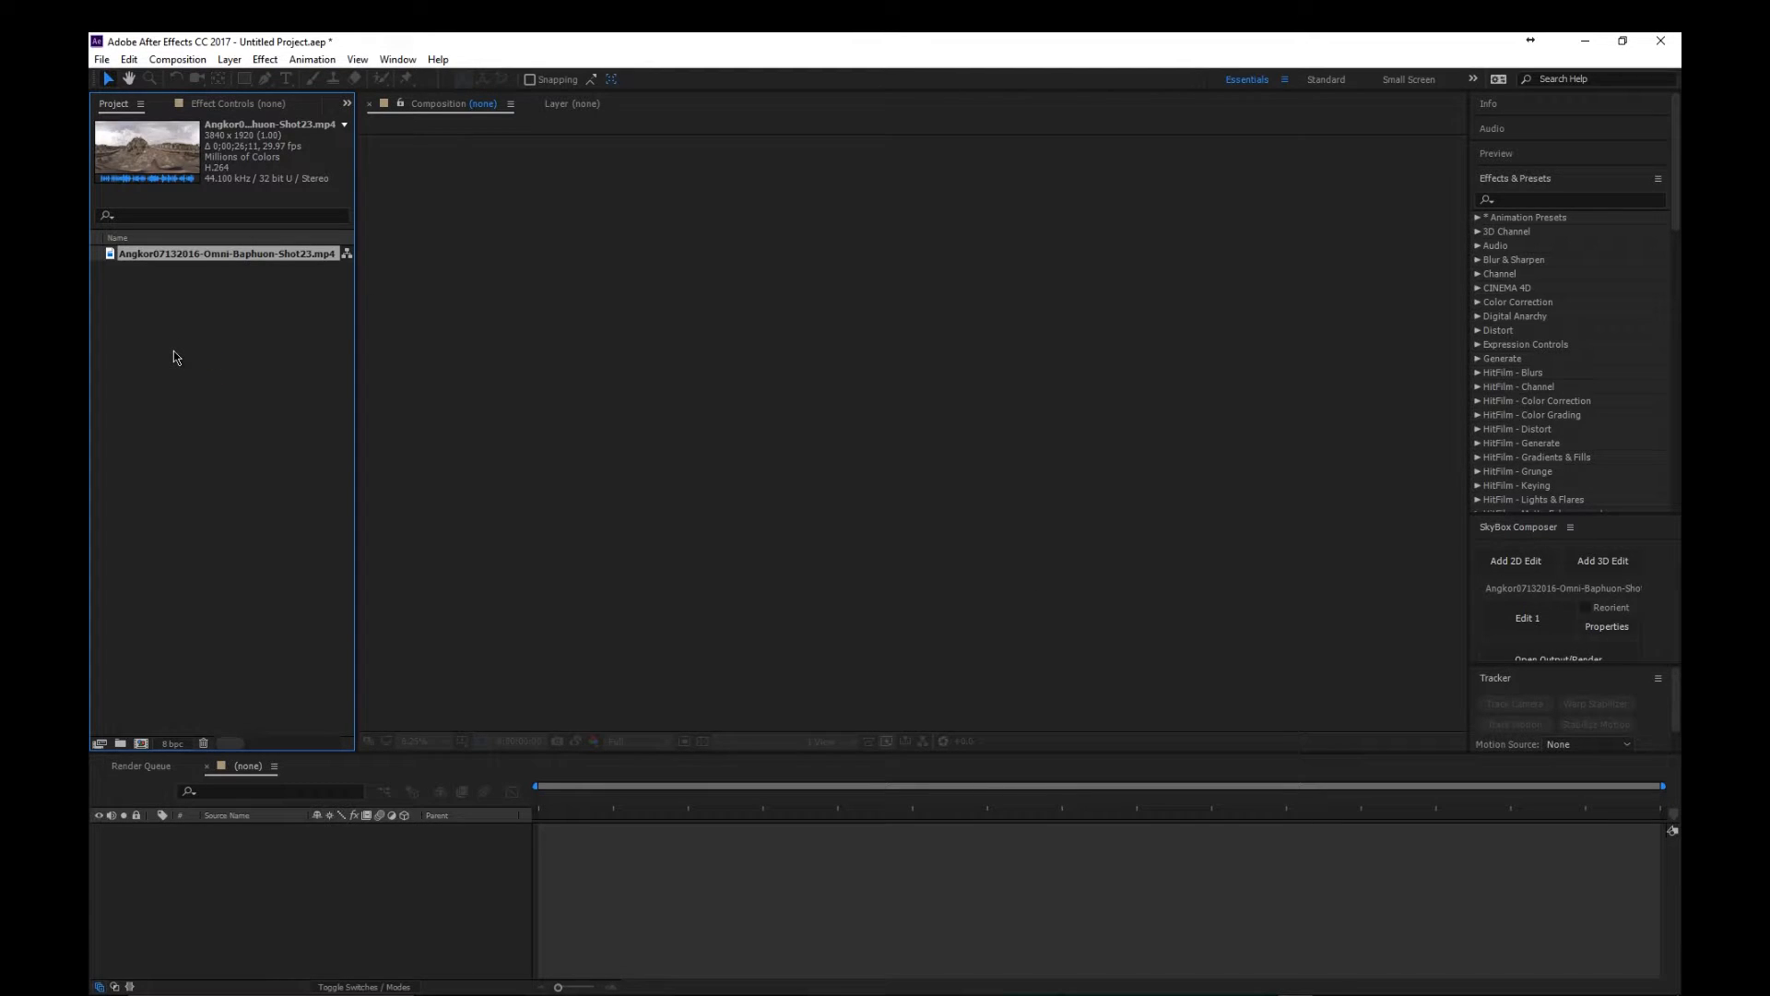
pyautogui.moveTo(140, 253); pyautogui.dragTo(142, 746)
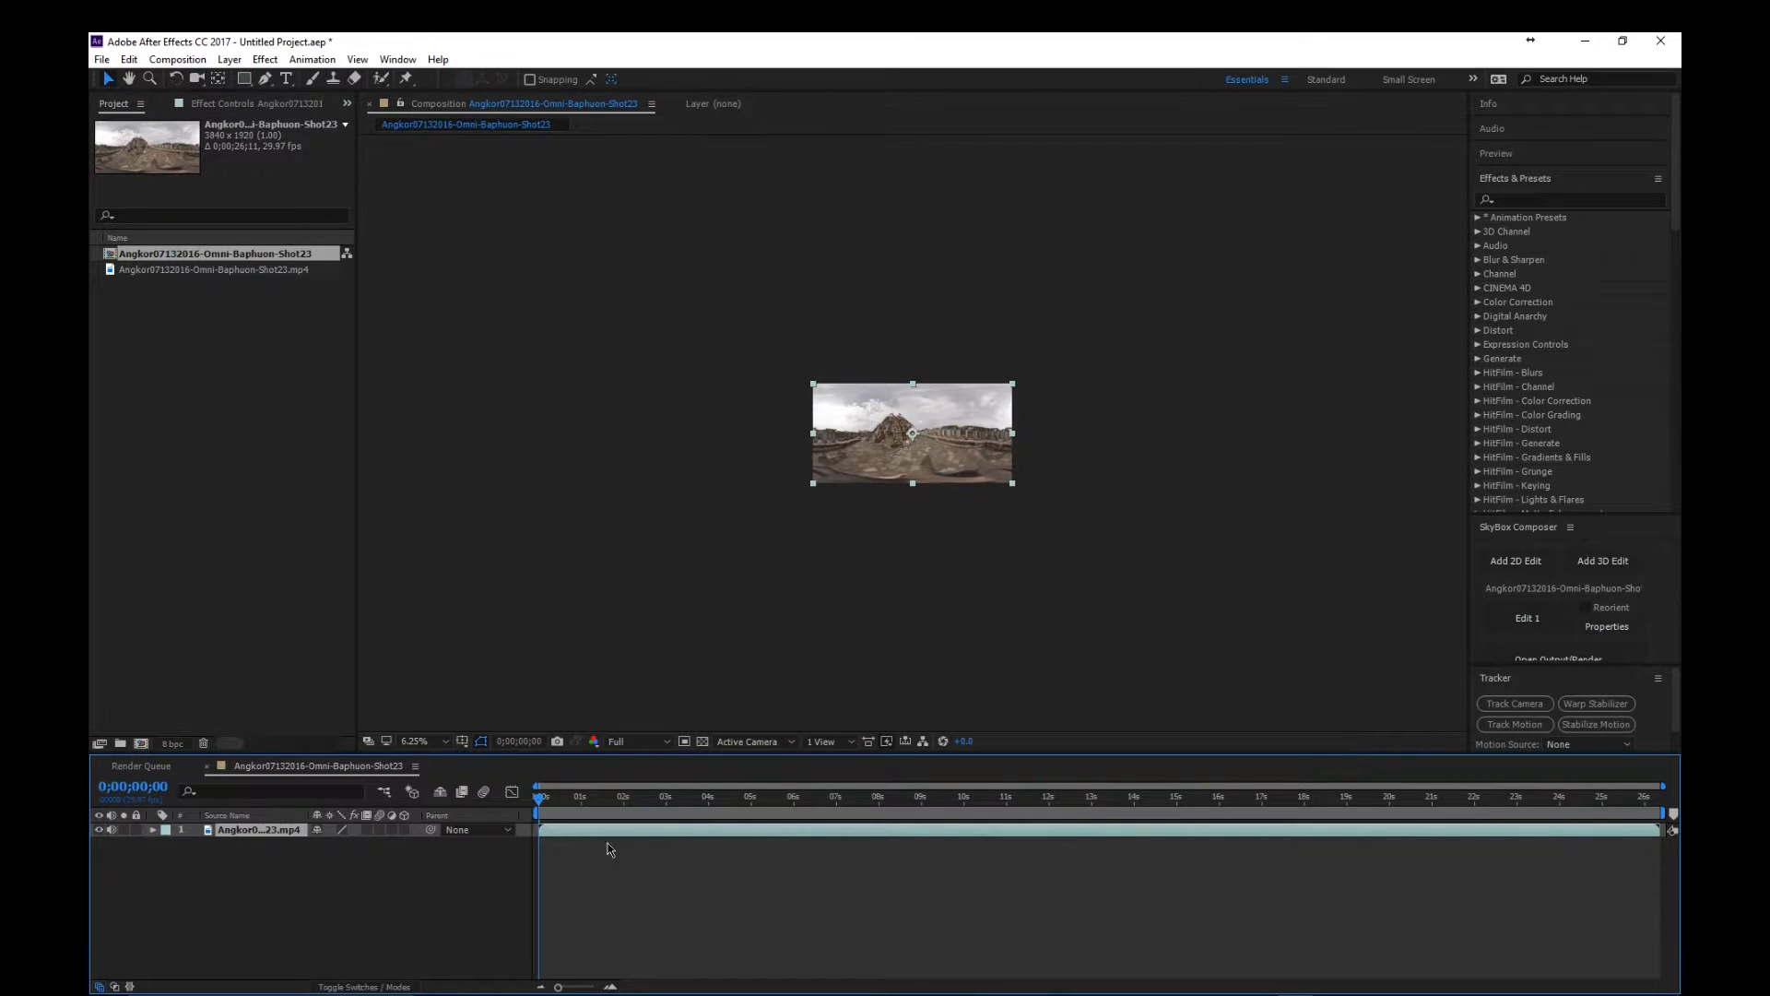
pyautogui.click(439, 740)
pyautogui.click(462, 463)
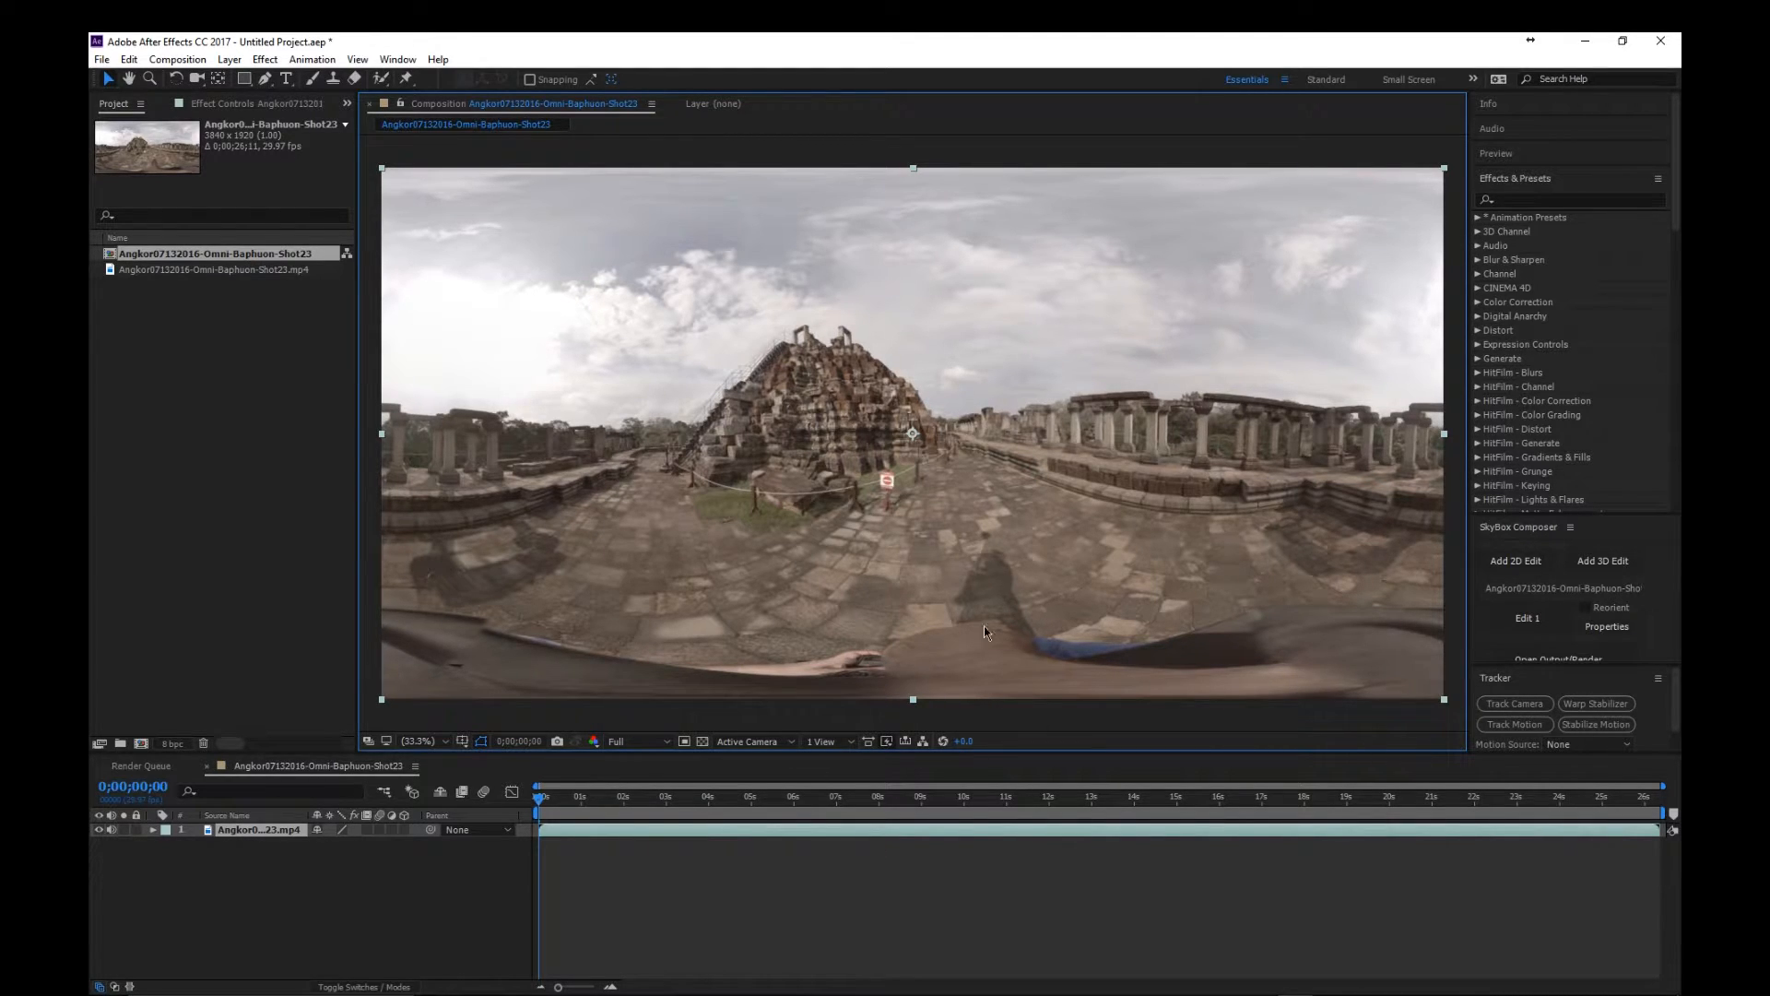
# - Pre-compose the 360 footage layer, moving all attributes into the new composition
pyautogui.click(890, 835)
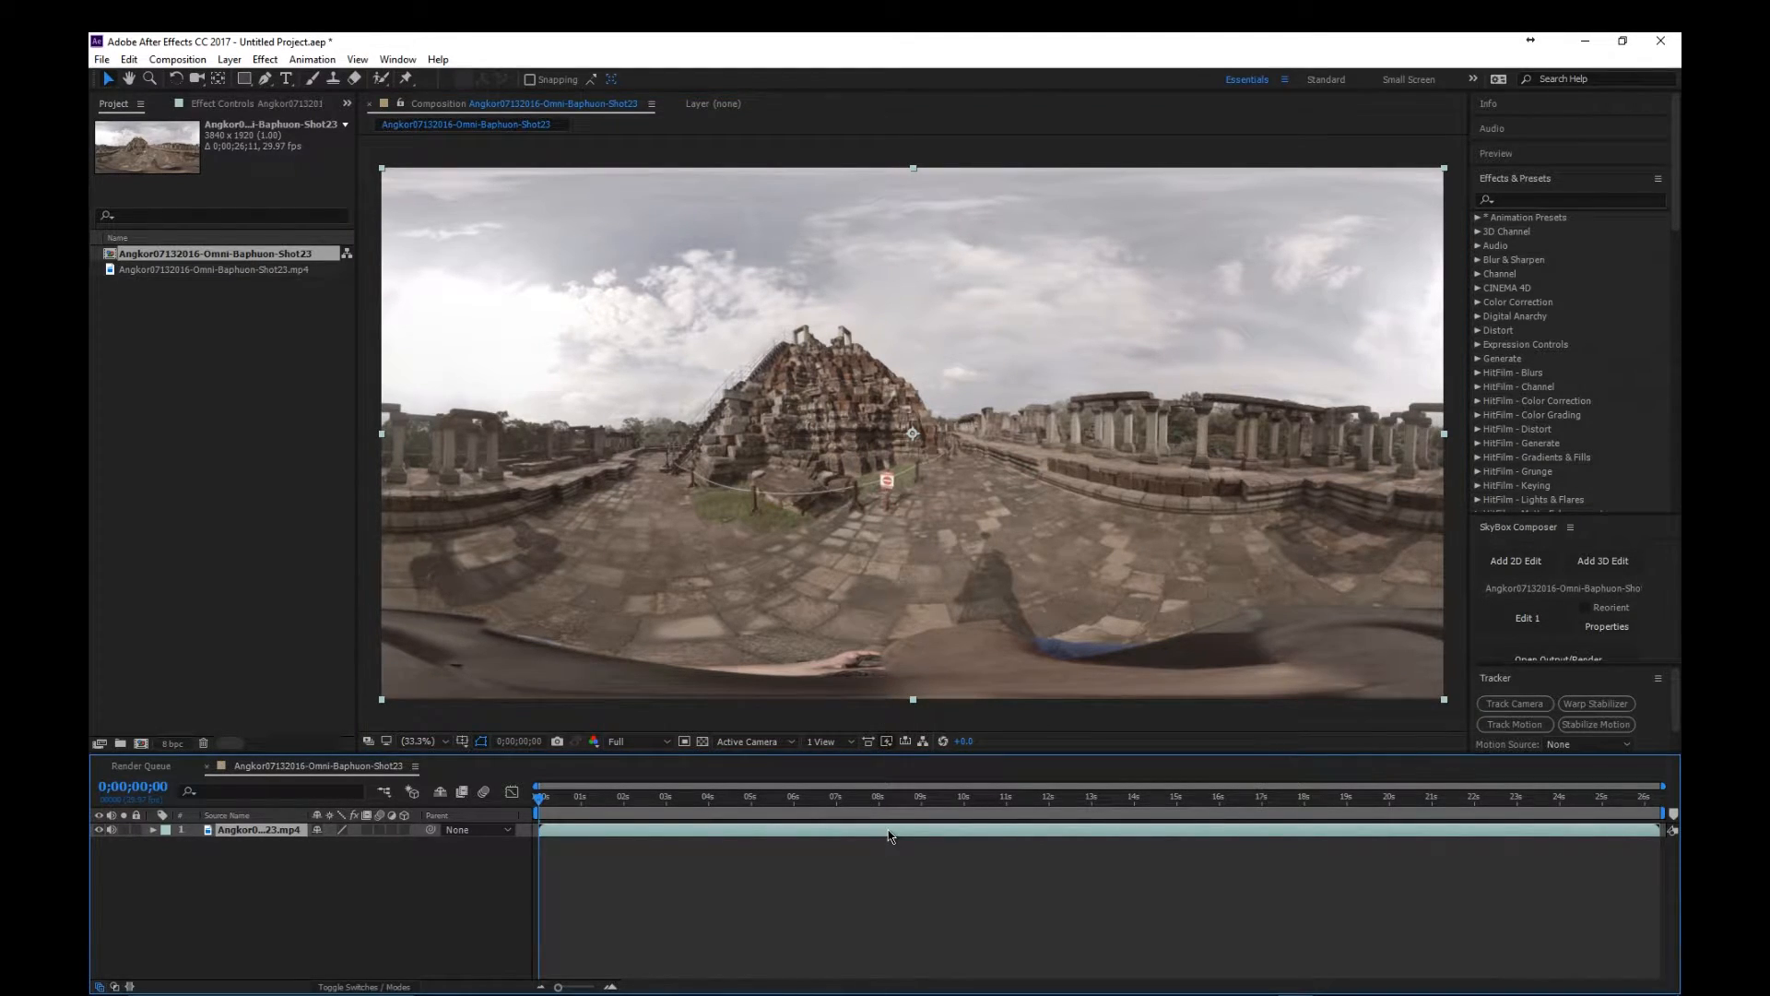
pyautogui.rightClick(890, 835)
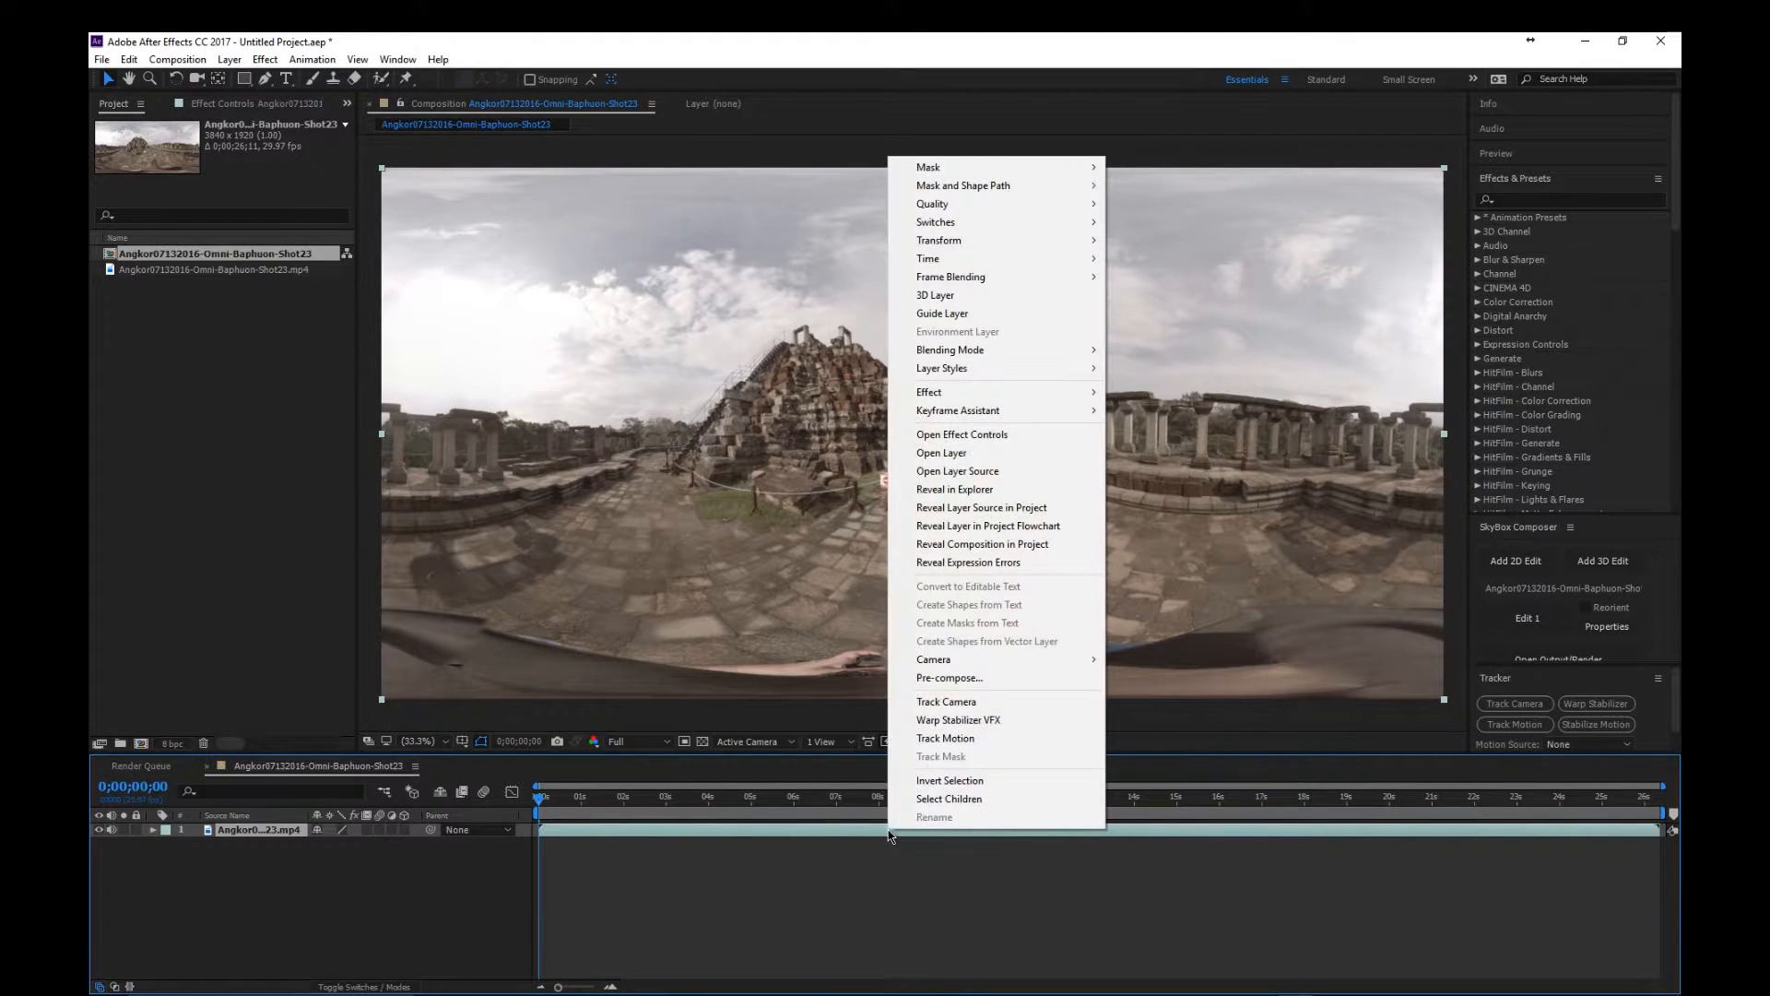
pyautogui.click(933, 677)
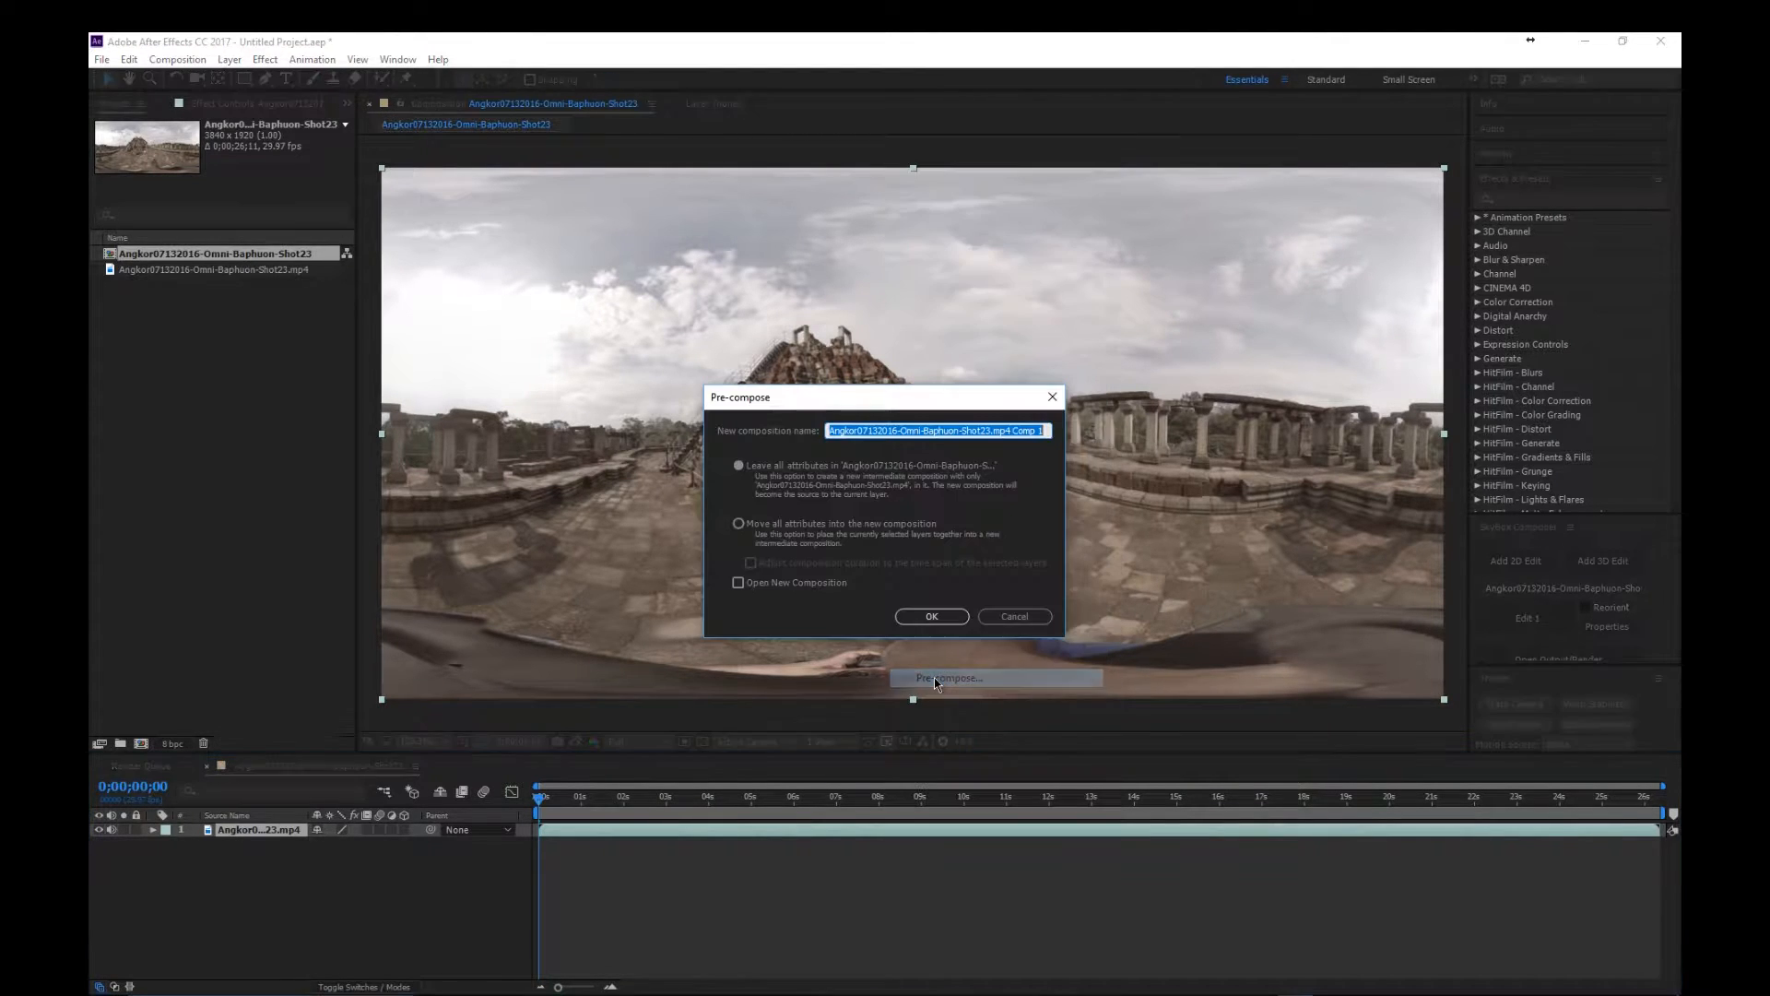
pyautogui.click(788, 530)
pyautogui.click(737, 524)
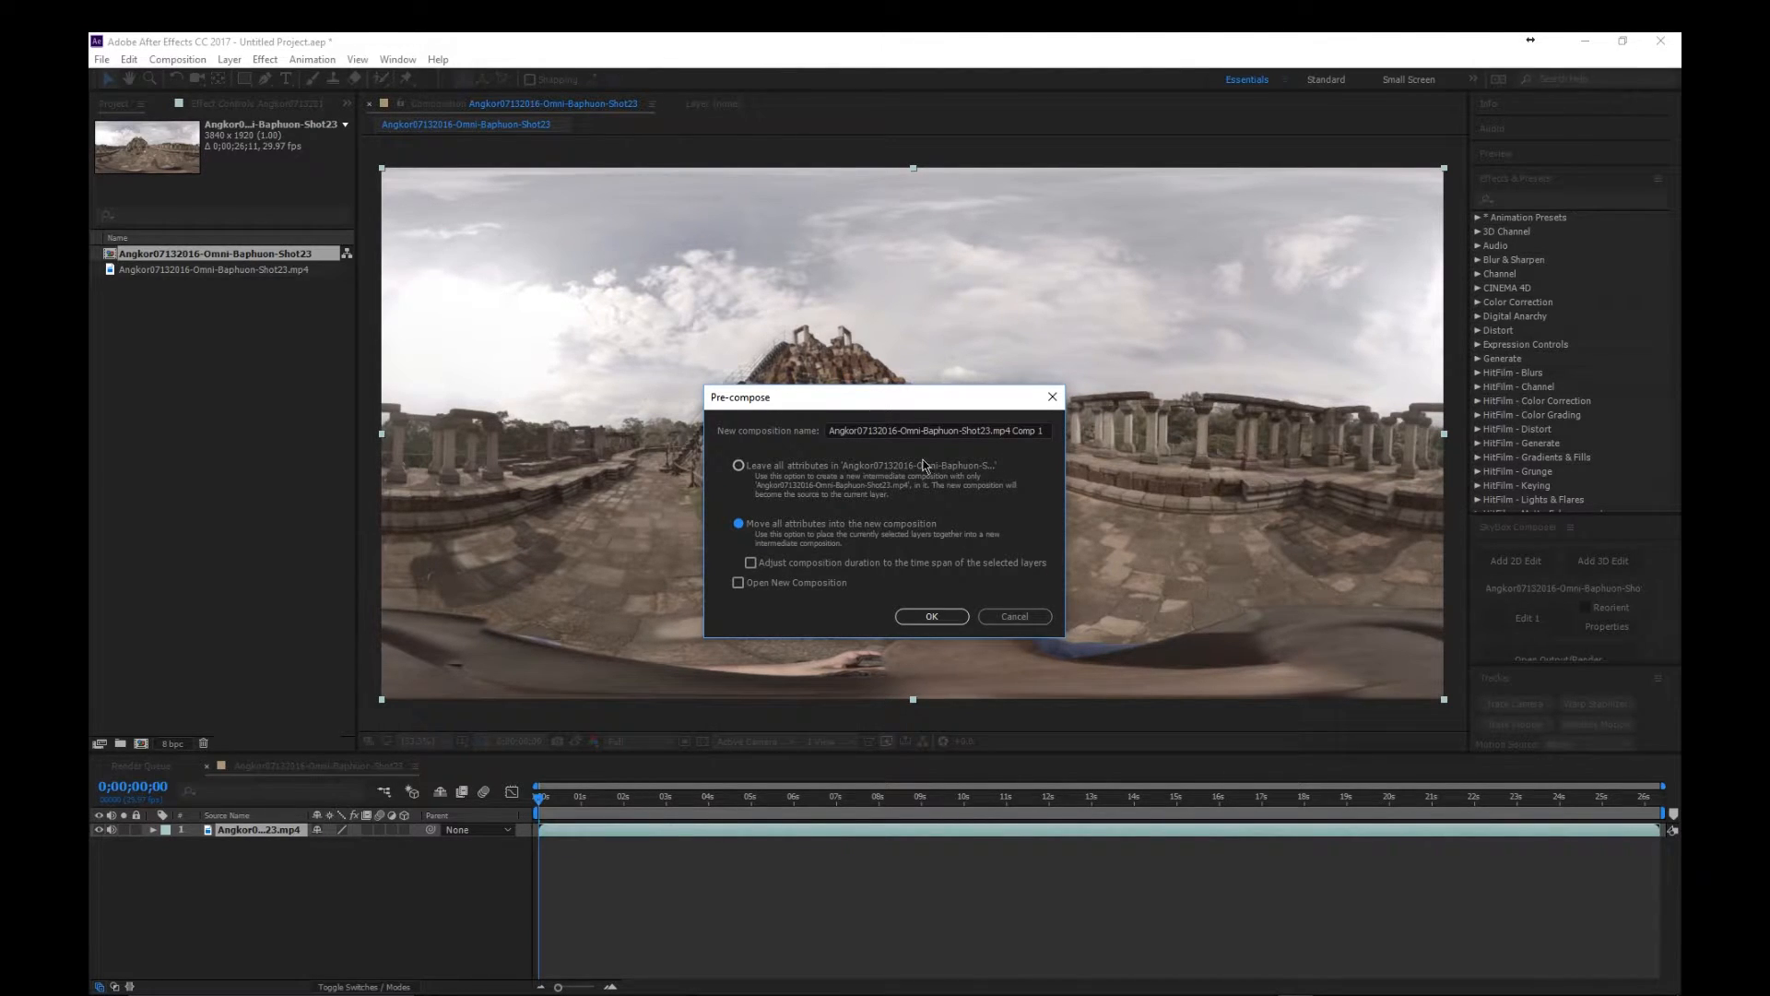
pyautogui.click(931, 616)
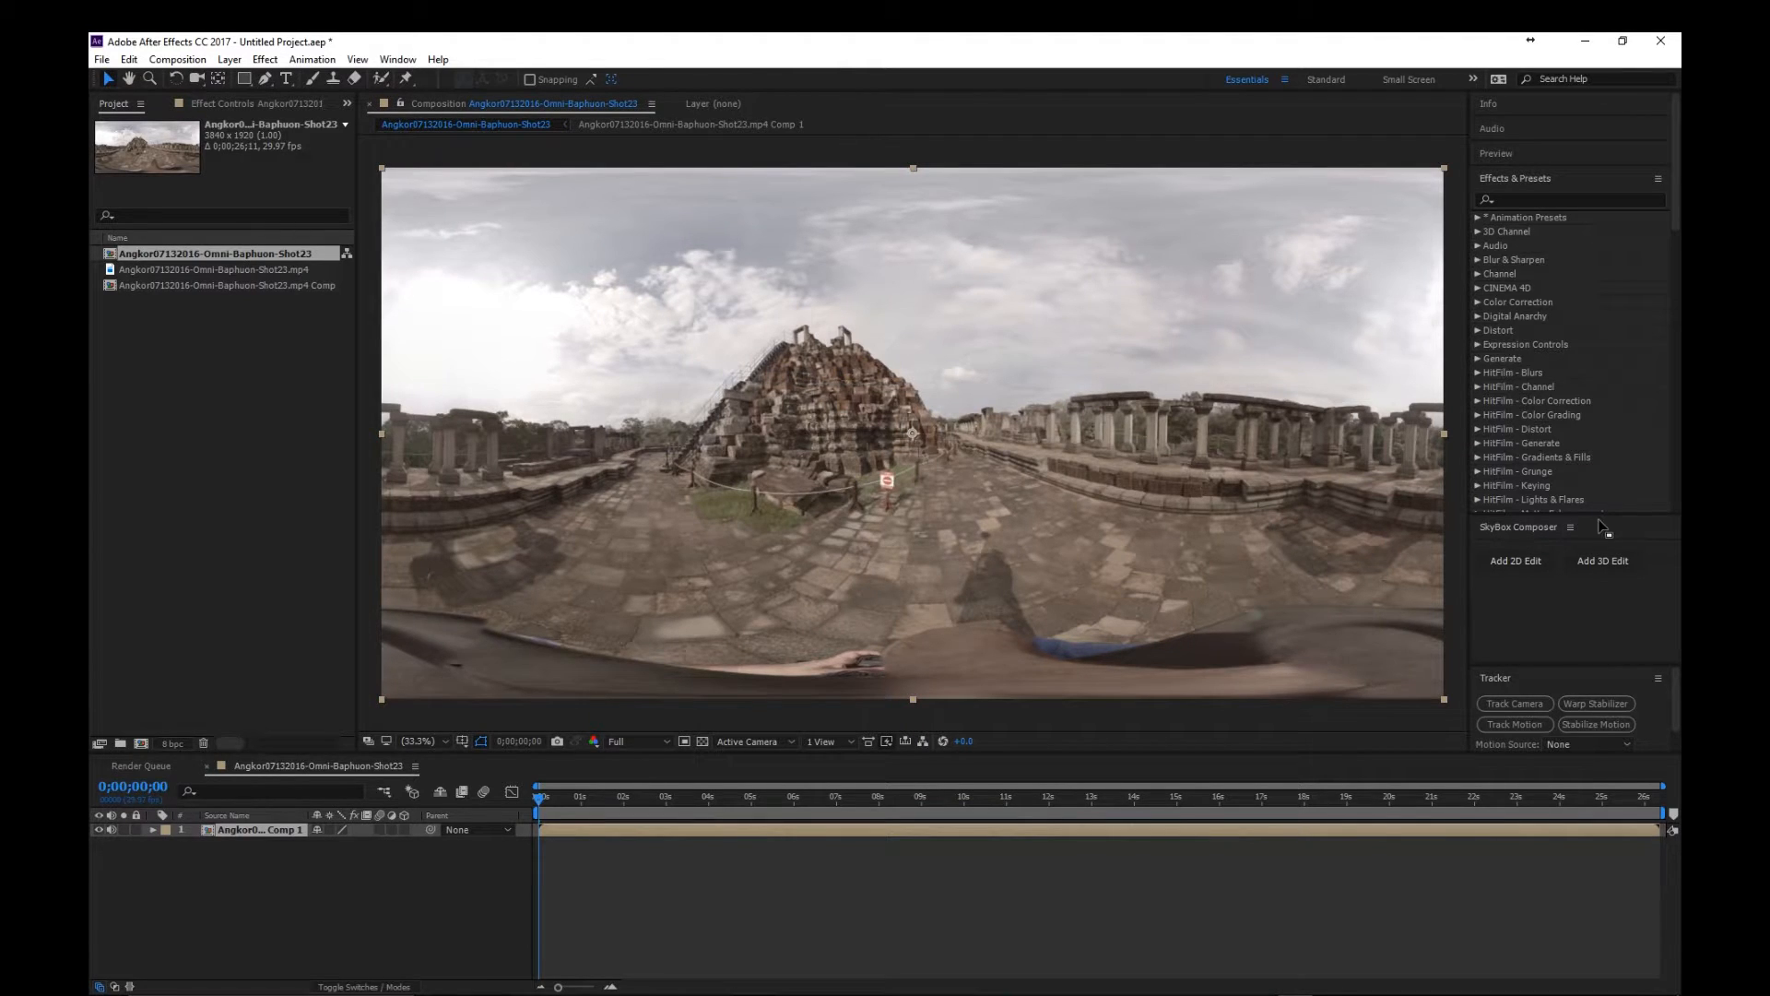
# - Add a SkyBox Composer 2D edit based on the pre-composed Comp 1 footage, with a comp width of 3940
pyautogui.moveTo(1606, 515); pyautogui.dragTo(1602, 370)
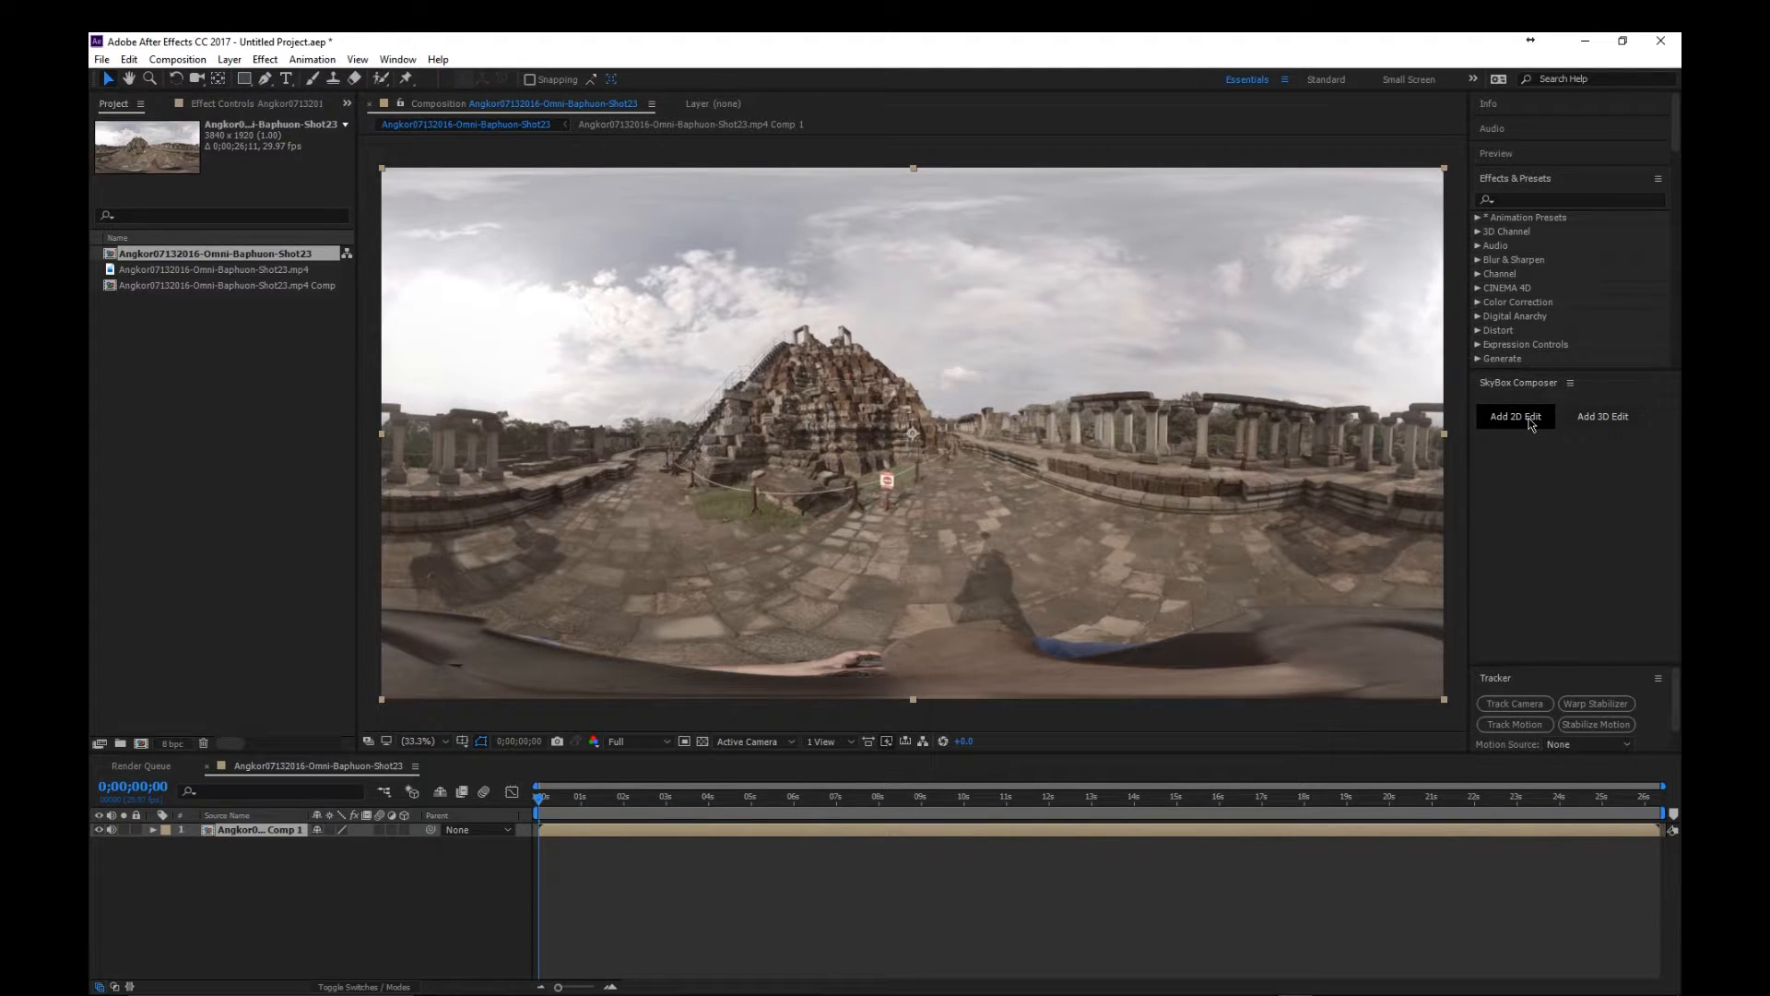
pyautogui.click(1531, 422)
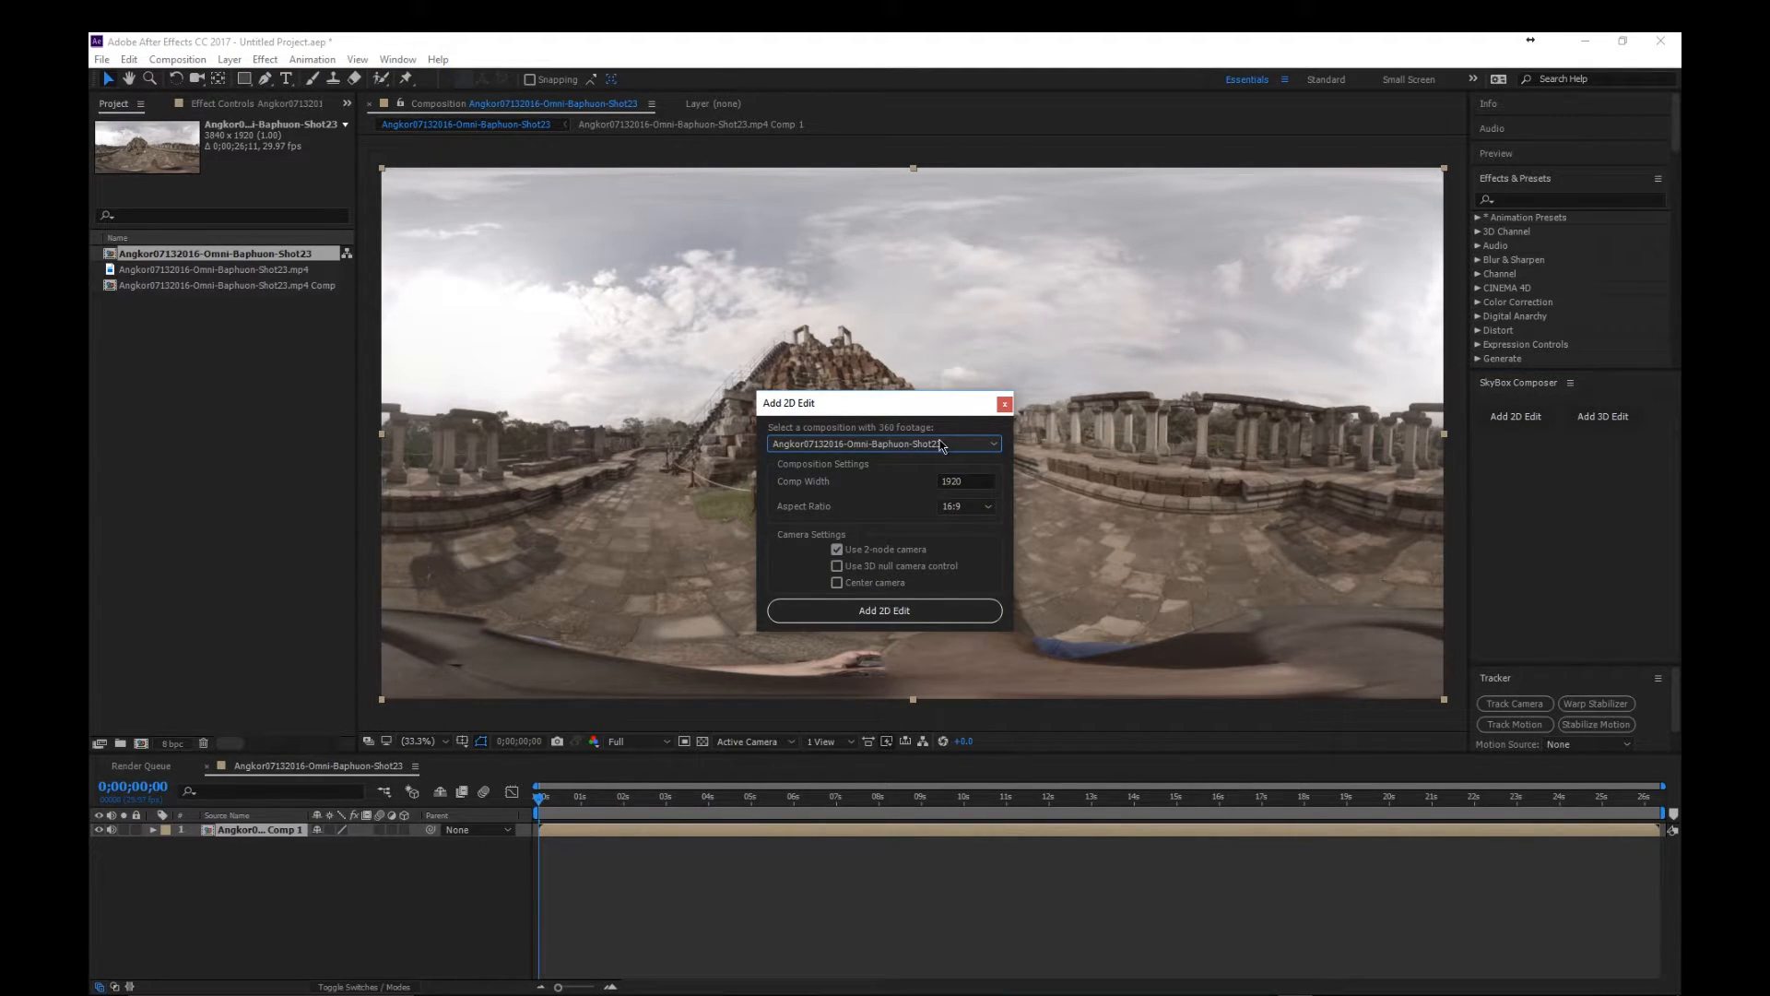
pyautogui.click(941, 446)
pyautogui.click(930, 492)
pyautogui.doubleClick(980, 481)
pyautogui.write('394')
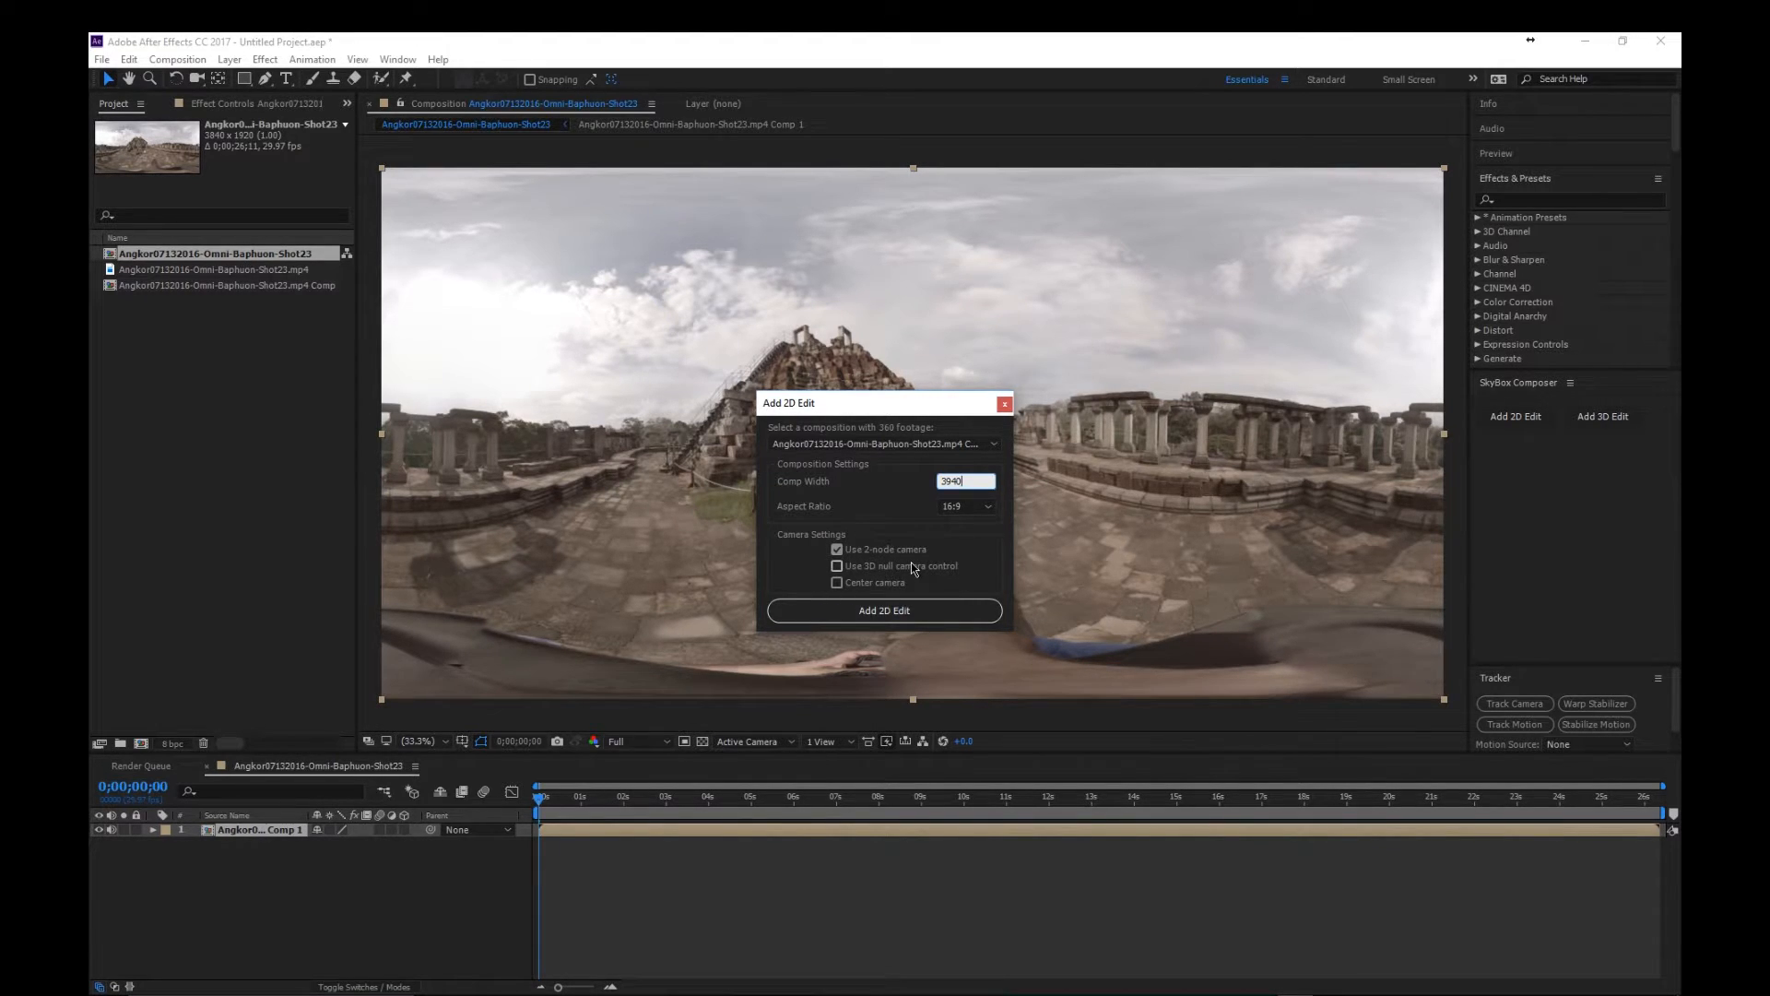
pyautogui.click(909, 610)
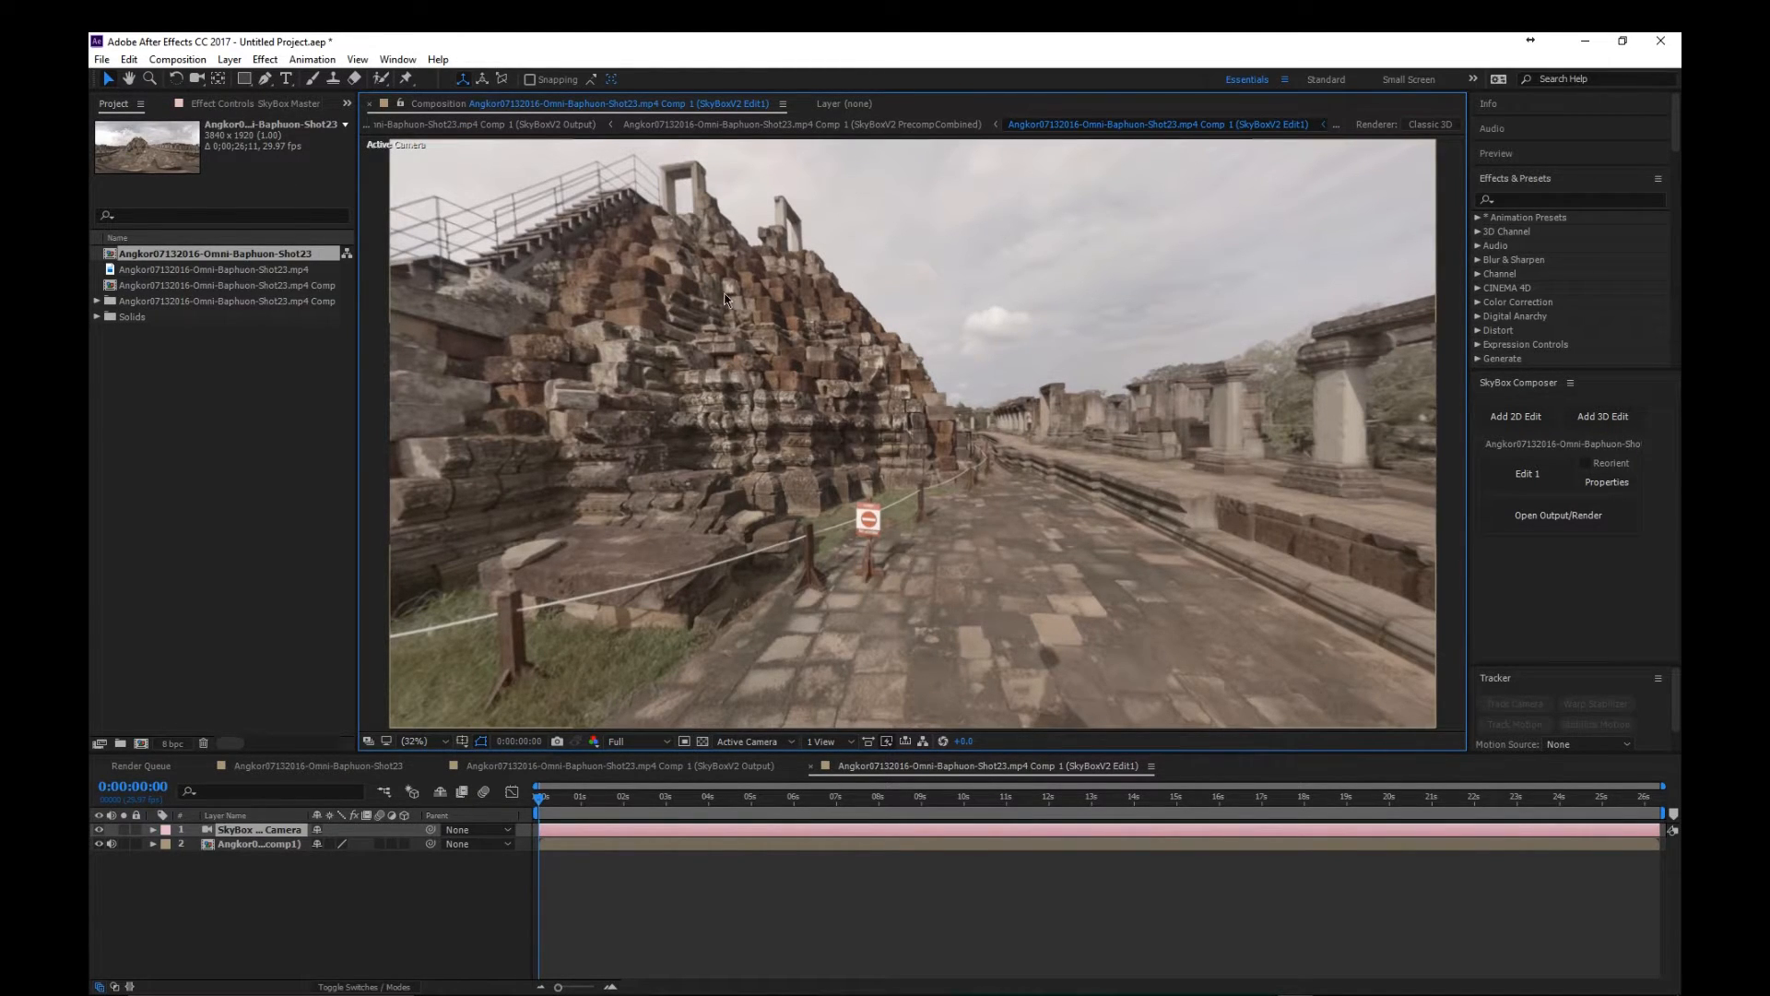
# - Orbit the SkyBox camera to look straight down at the cameraman's hat, with his shadow pointing up the frame
pyautogui.press('c')
pyautogui.moveTo(799, 521); pyautogui.dragTo(1141, 553)
pyautogui.moveTo(876, 516); pyautogui.dragTo(922, 493)
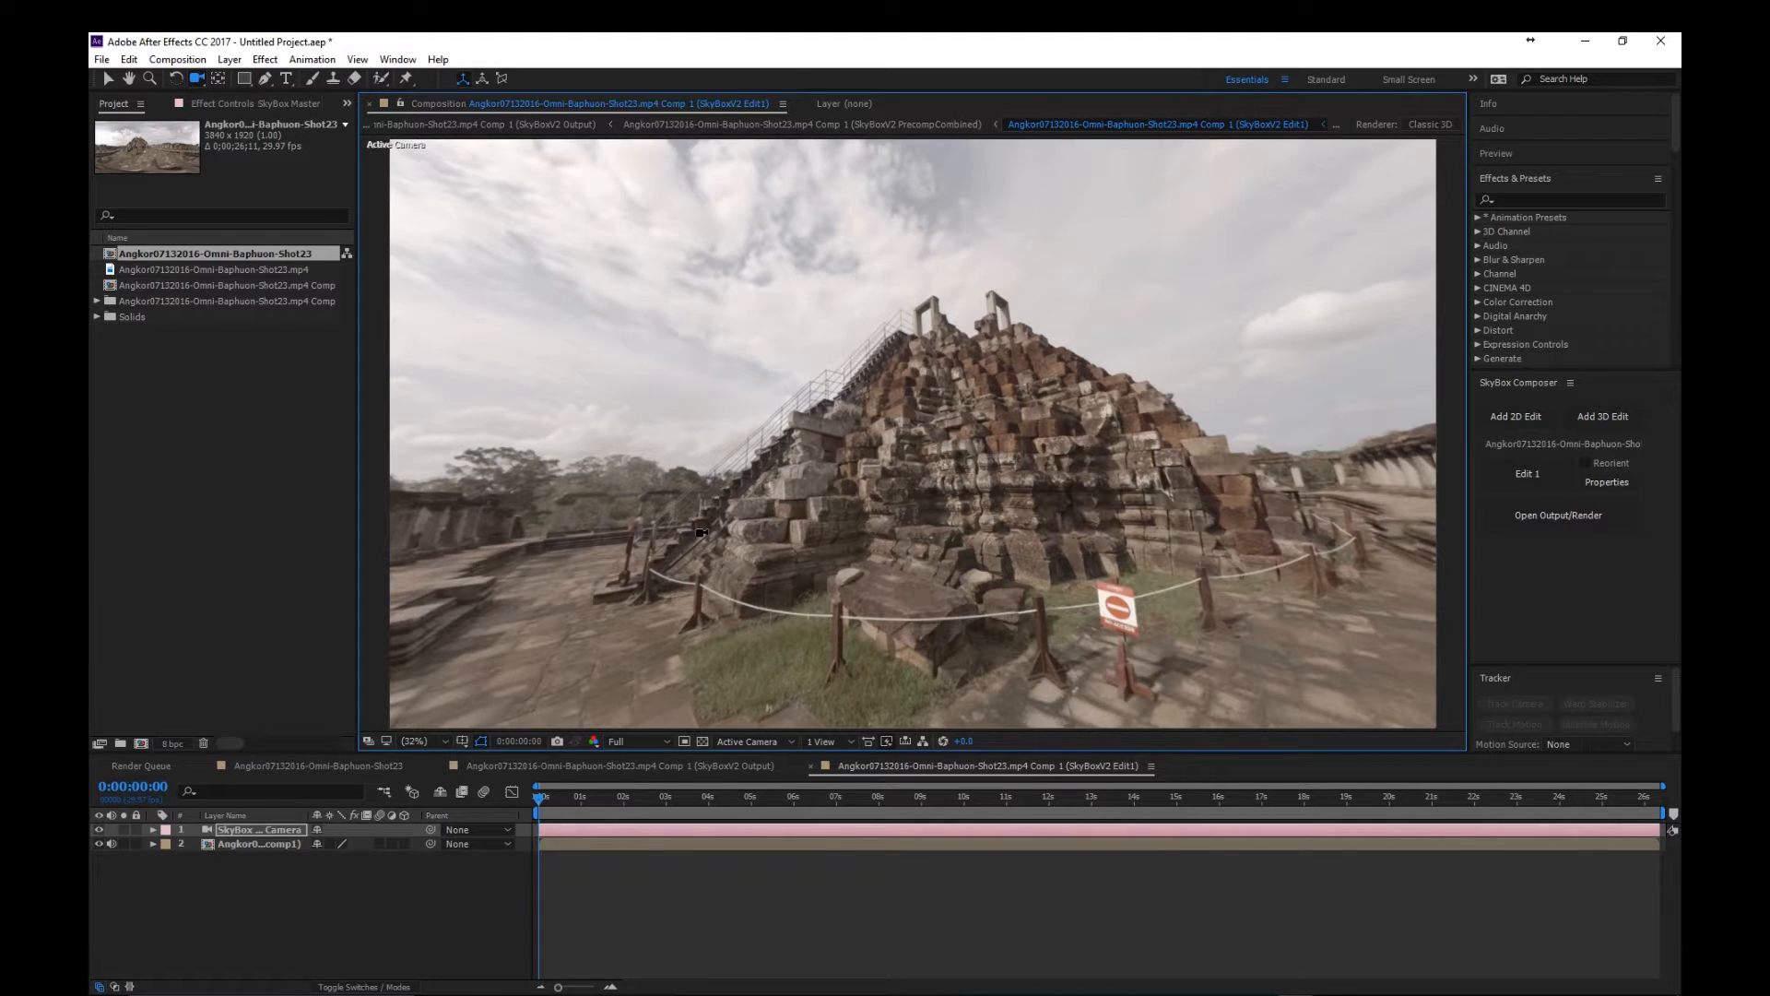
pyautogui.moveTo(665, 545); pyautogui.dragTo(860, 514)
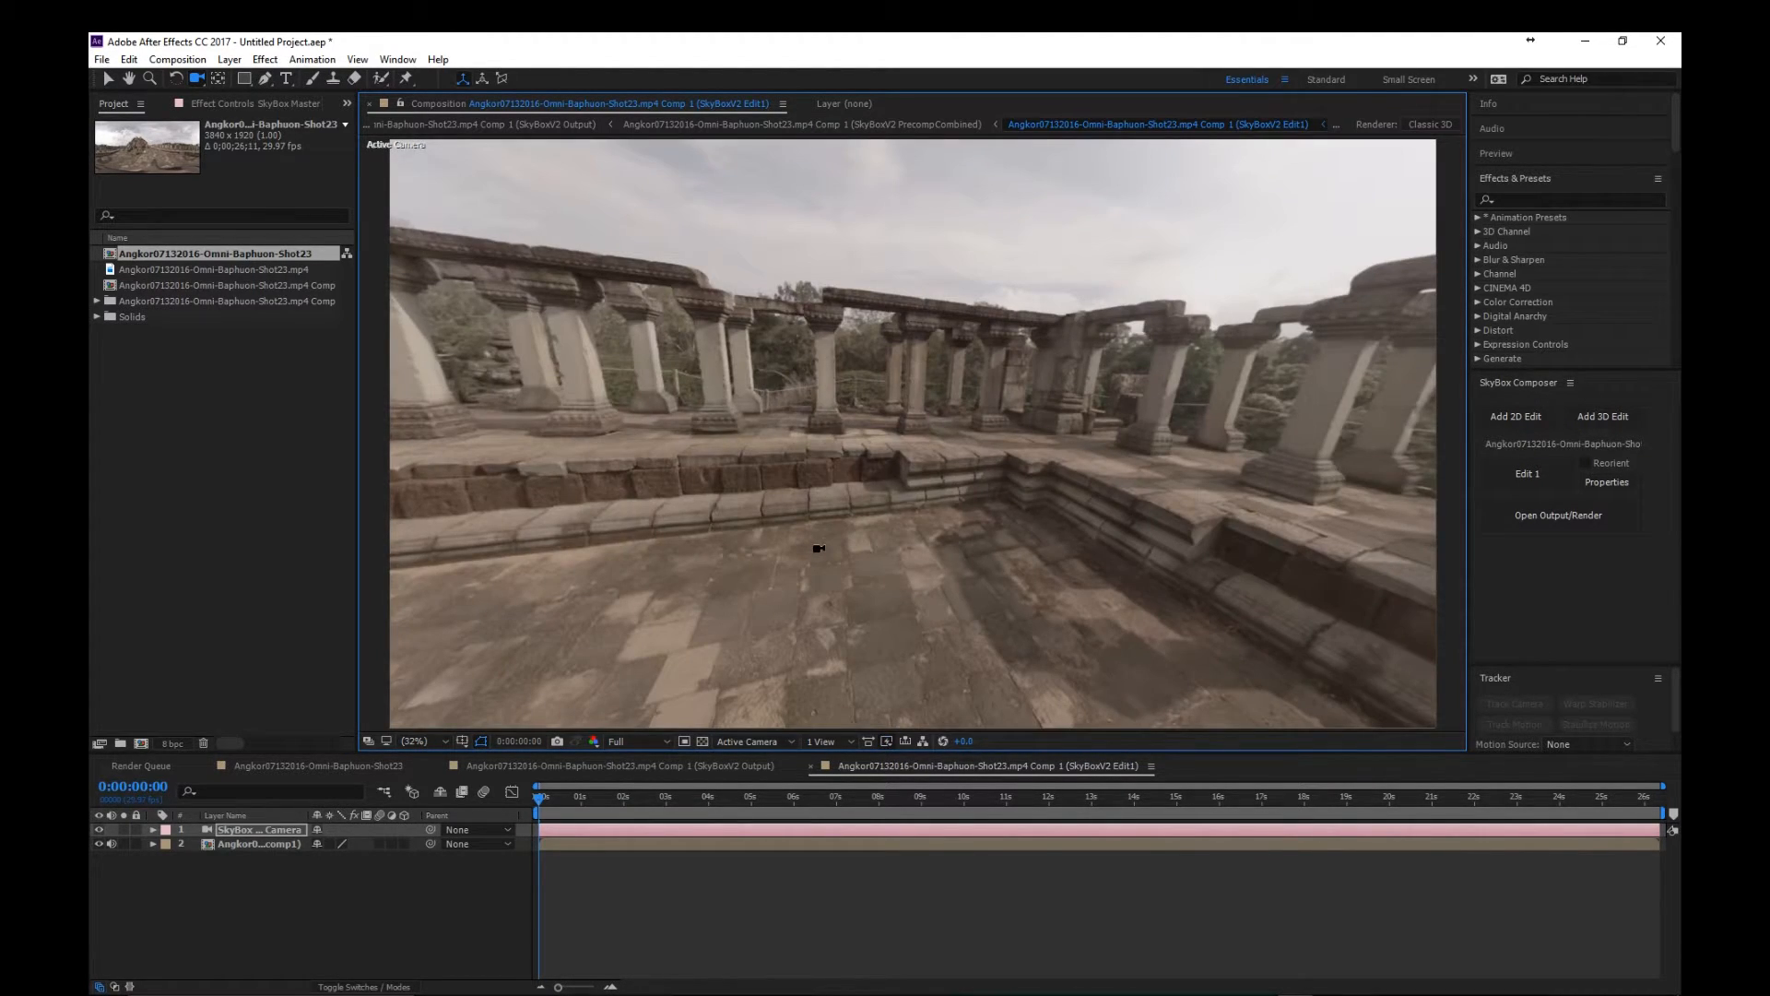
pyautogui.moveTo(808, 627); pyautogui.dragTo(836, 540)
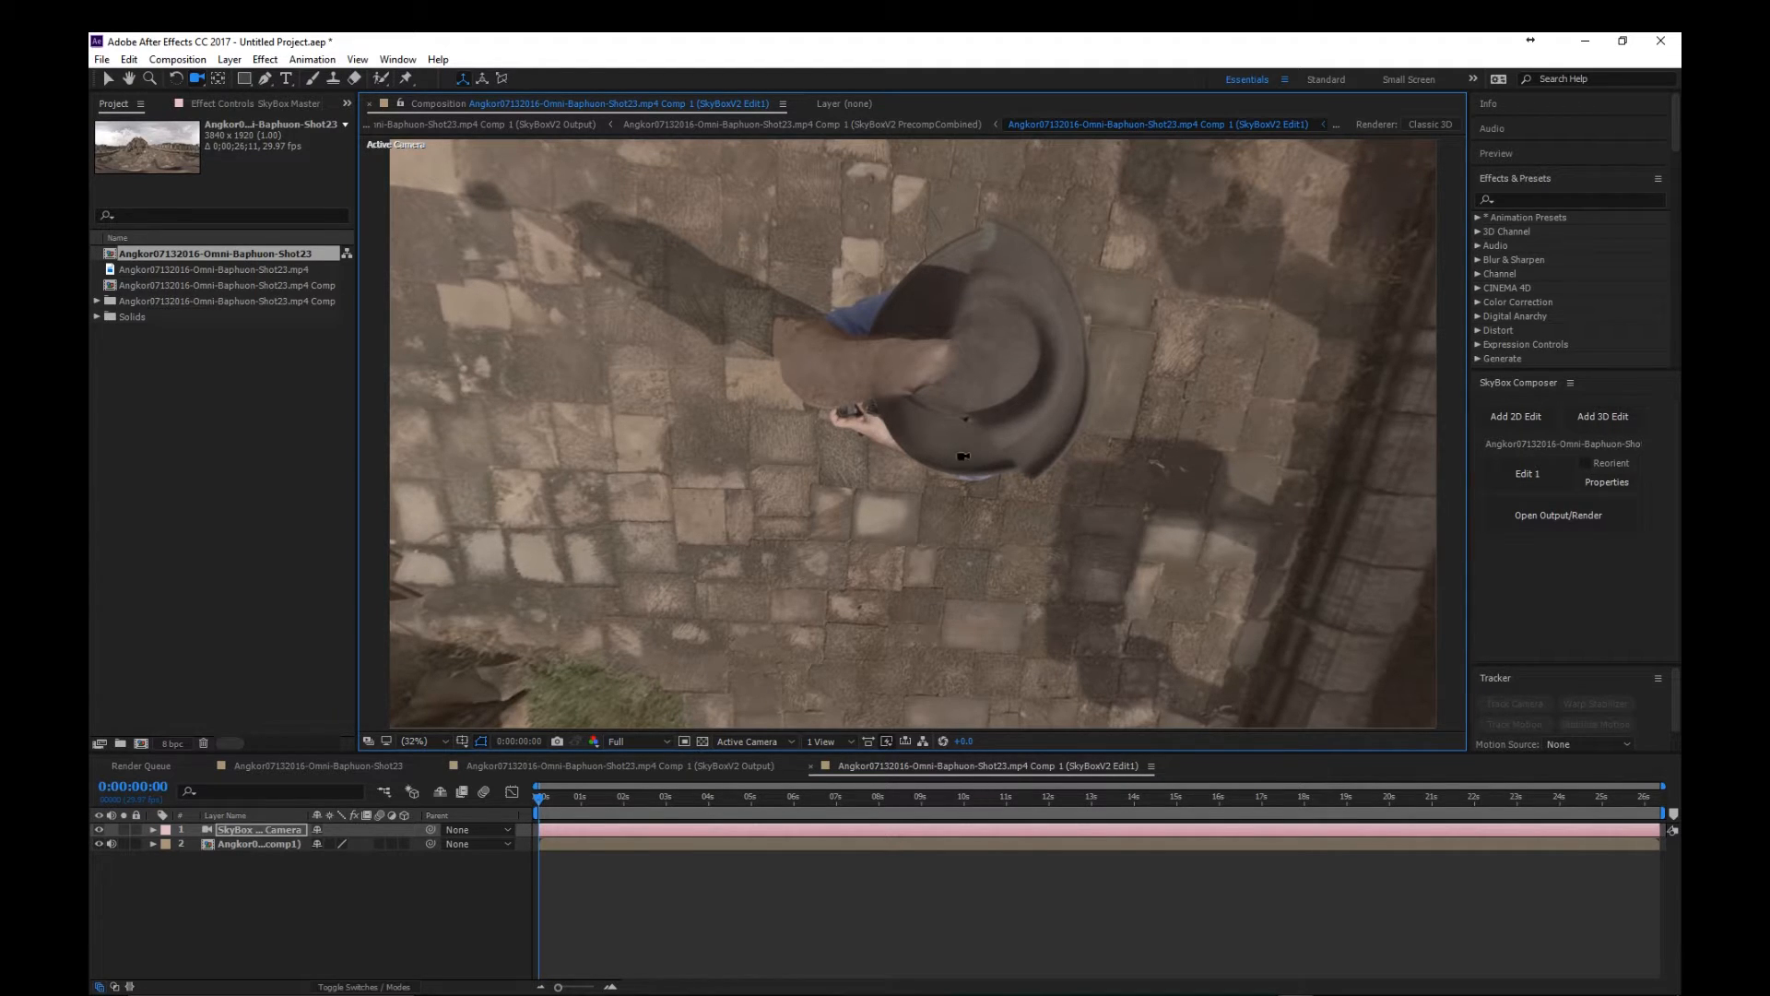
pyautogui.moveTo(883, 243); pyautogui.dragTo(980, 249)
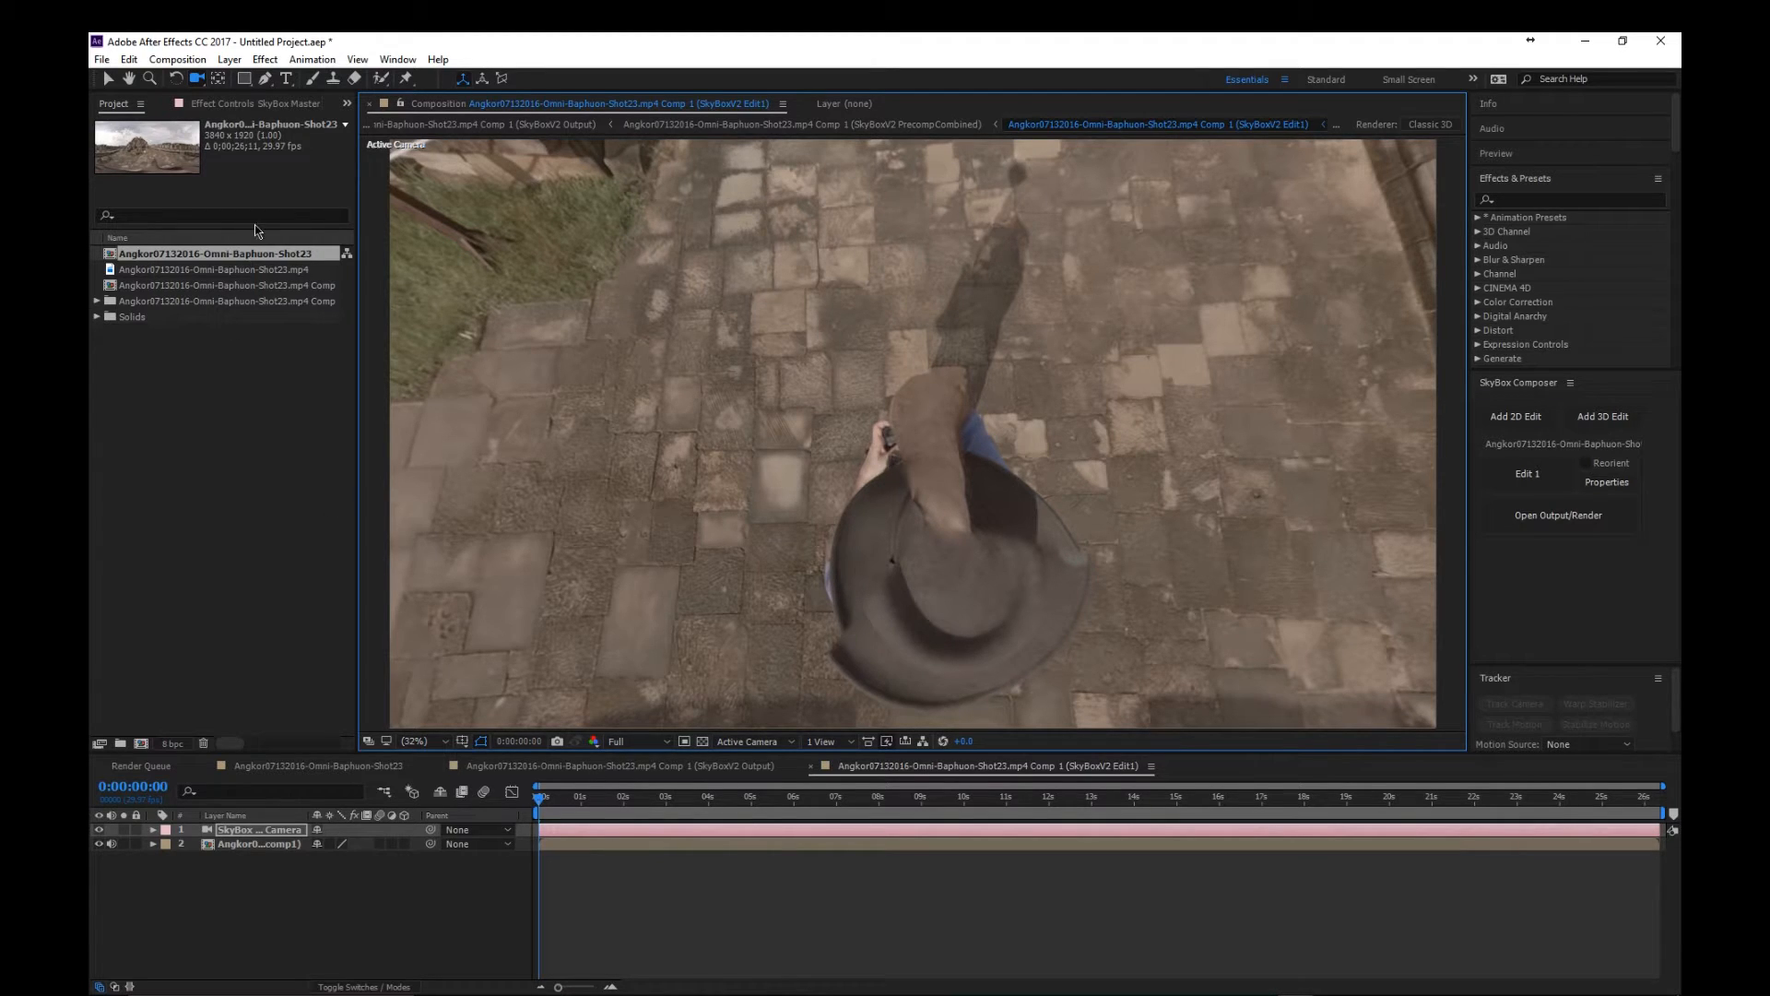
# - Duplicate the footage layer and draw a closed Pen mask on the copy around the clean paving left of the cameraman
pyautogui.click(278, 846)
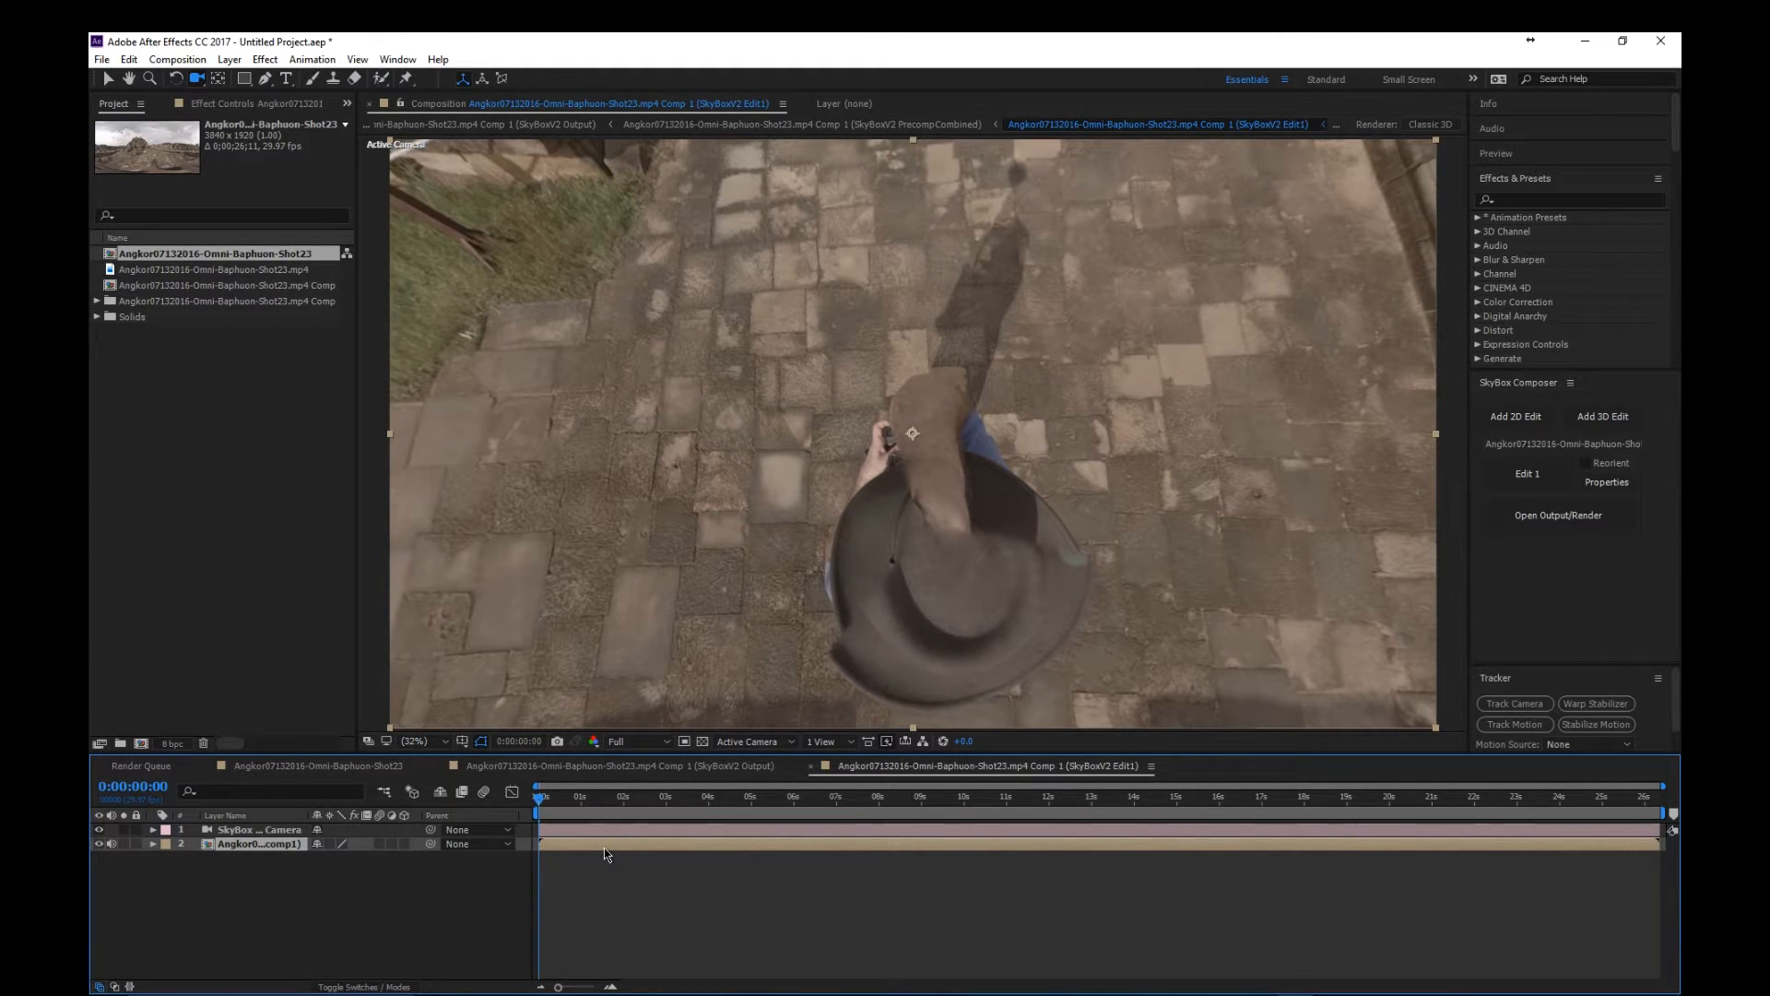
pyautogui.hotkey('ctrl', 'd')
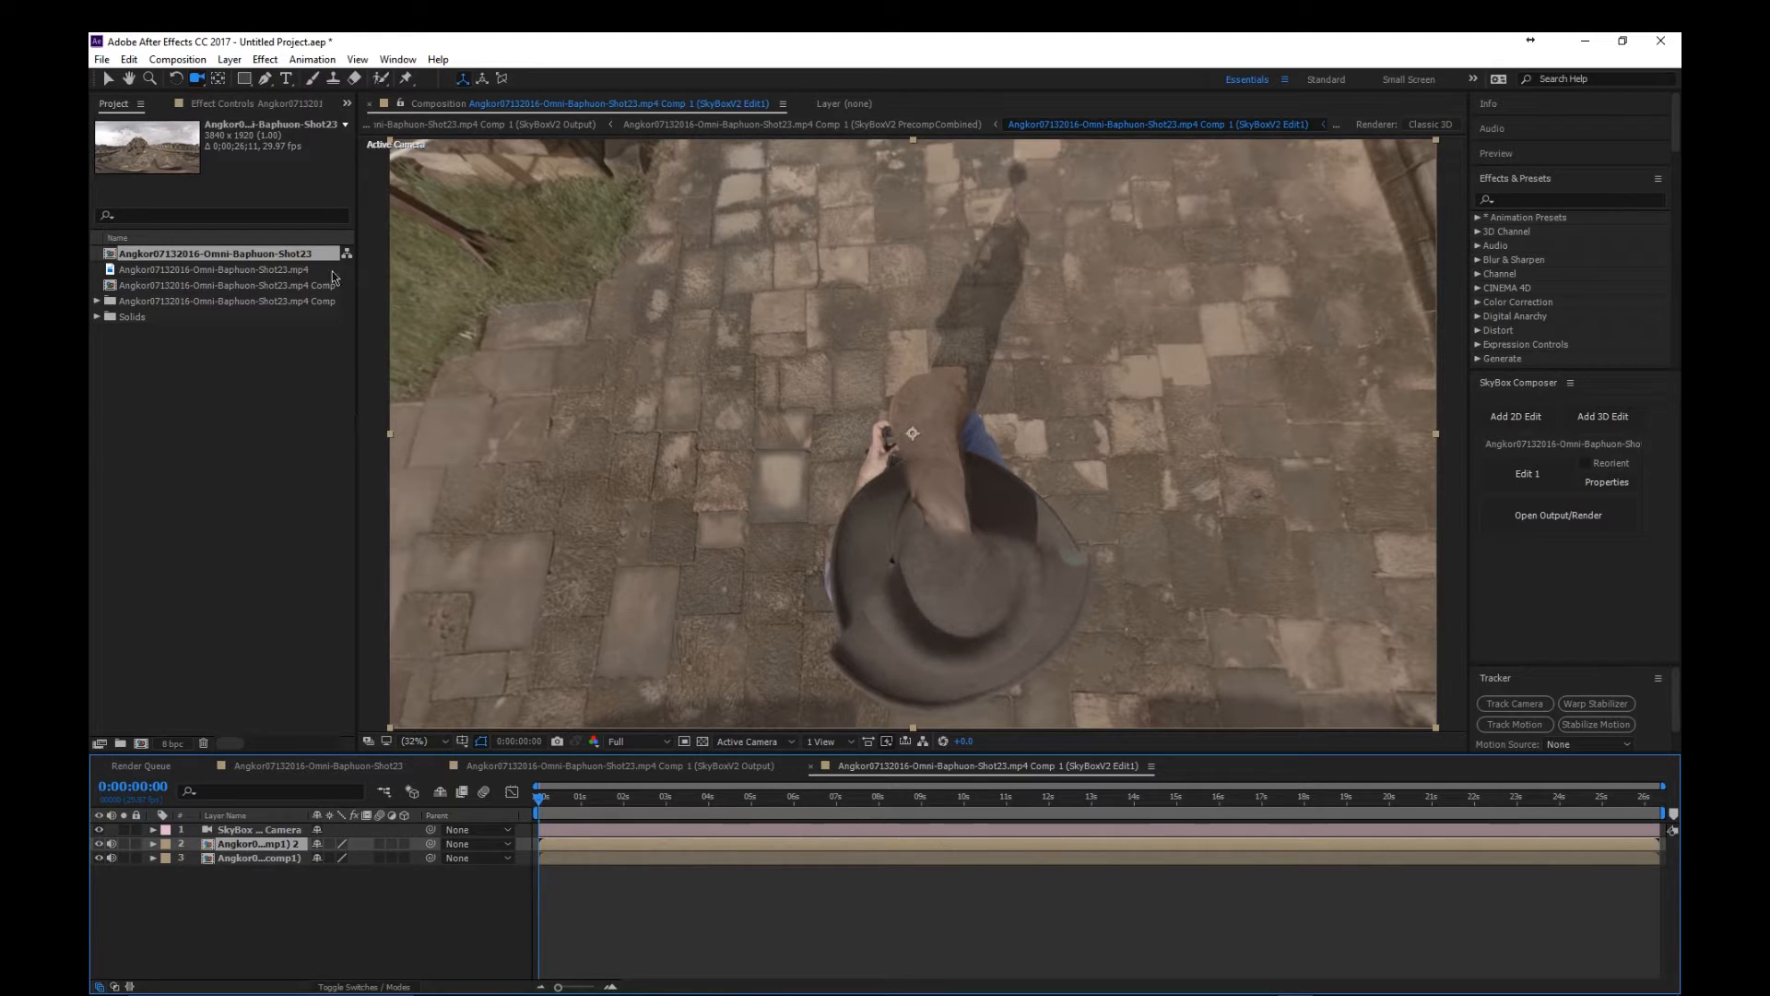
pyautogui.click(265, 80)
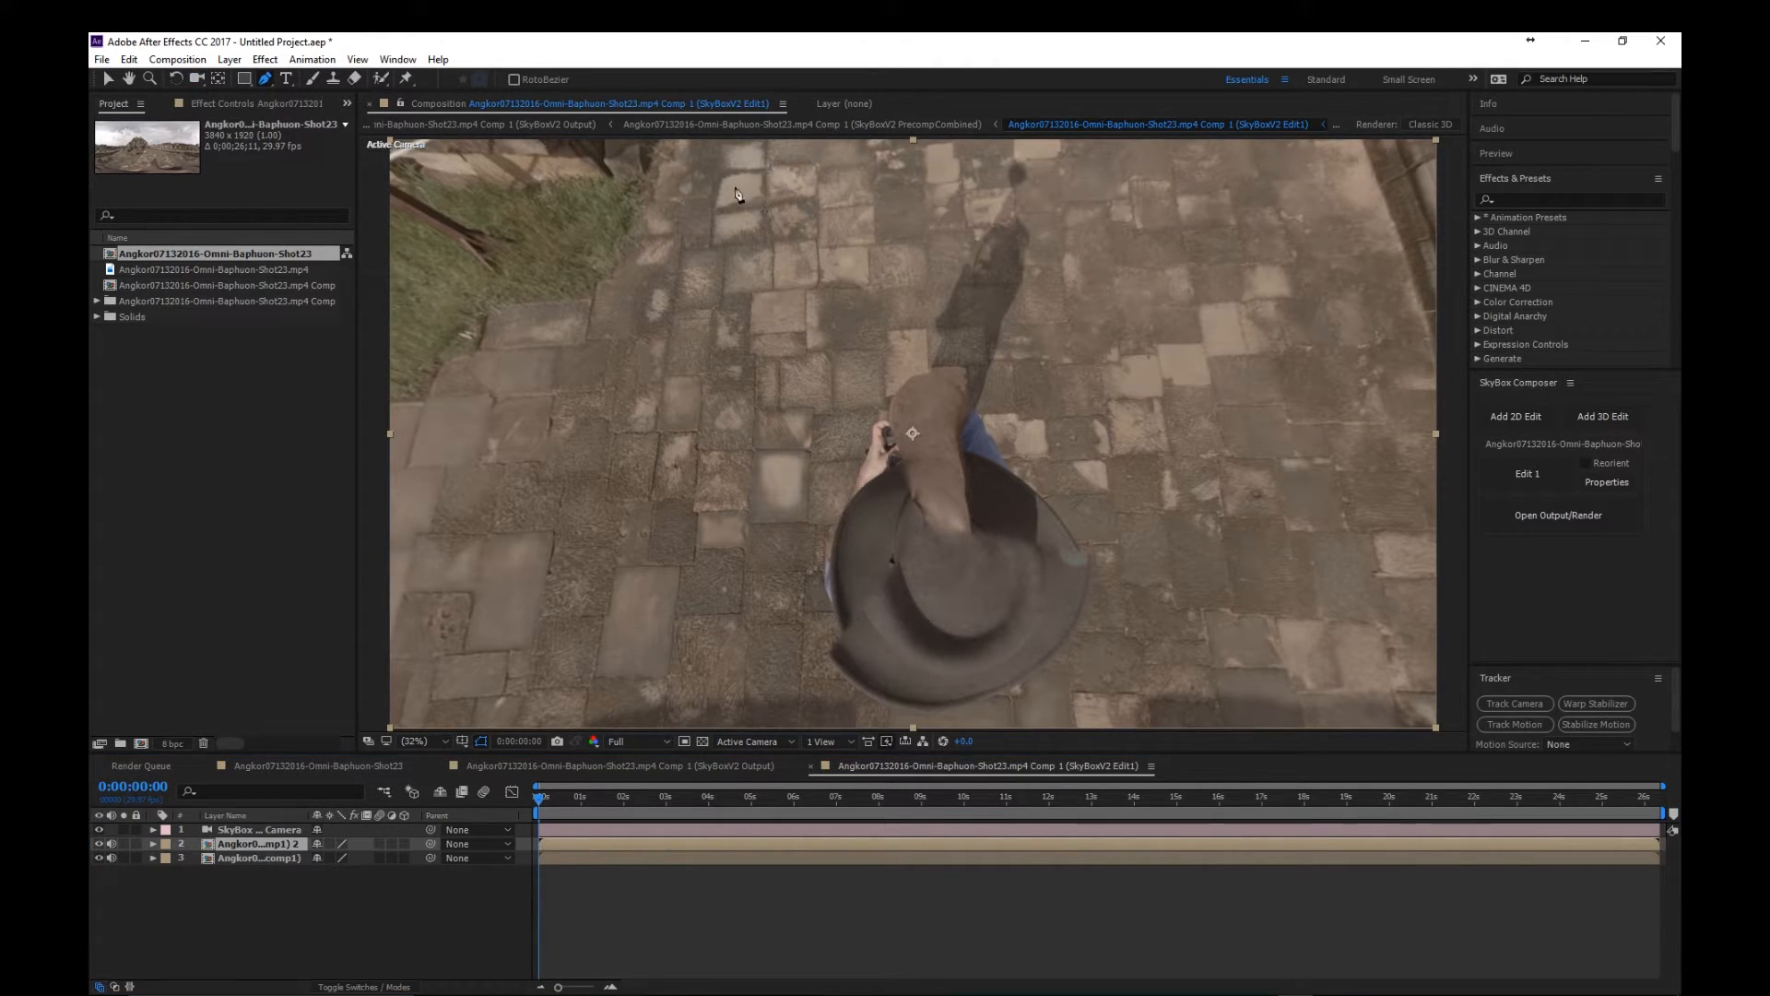
pyautogui.click(748, 161)
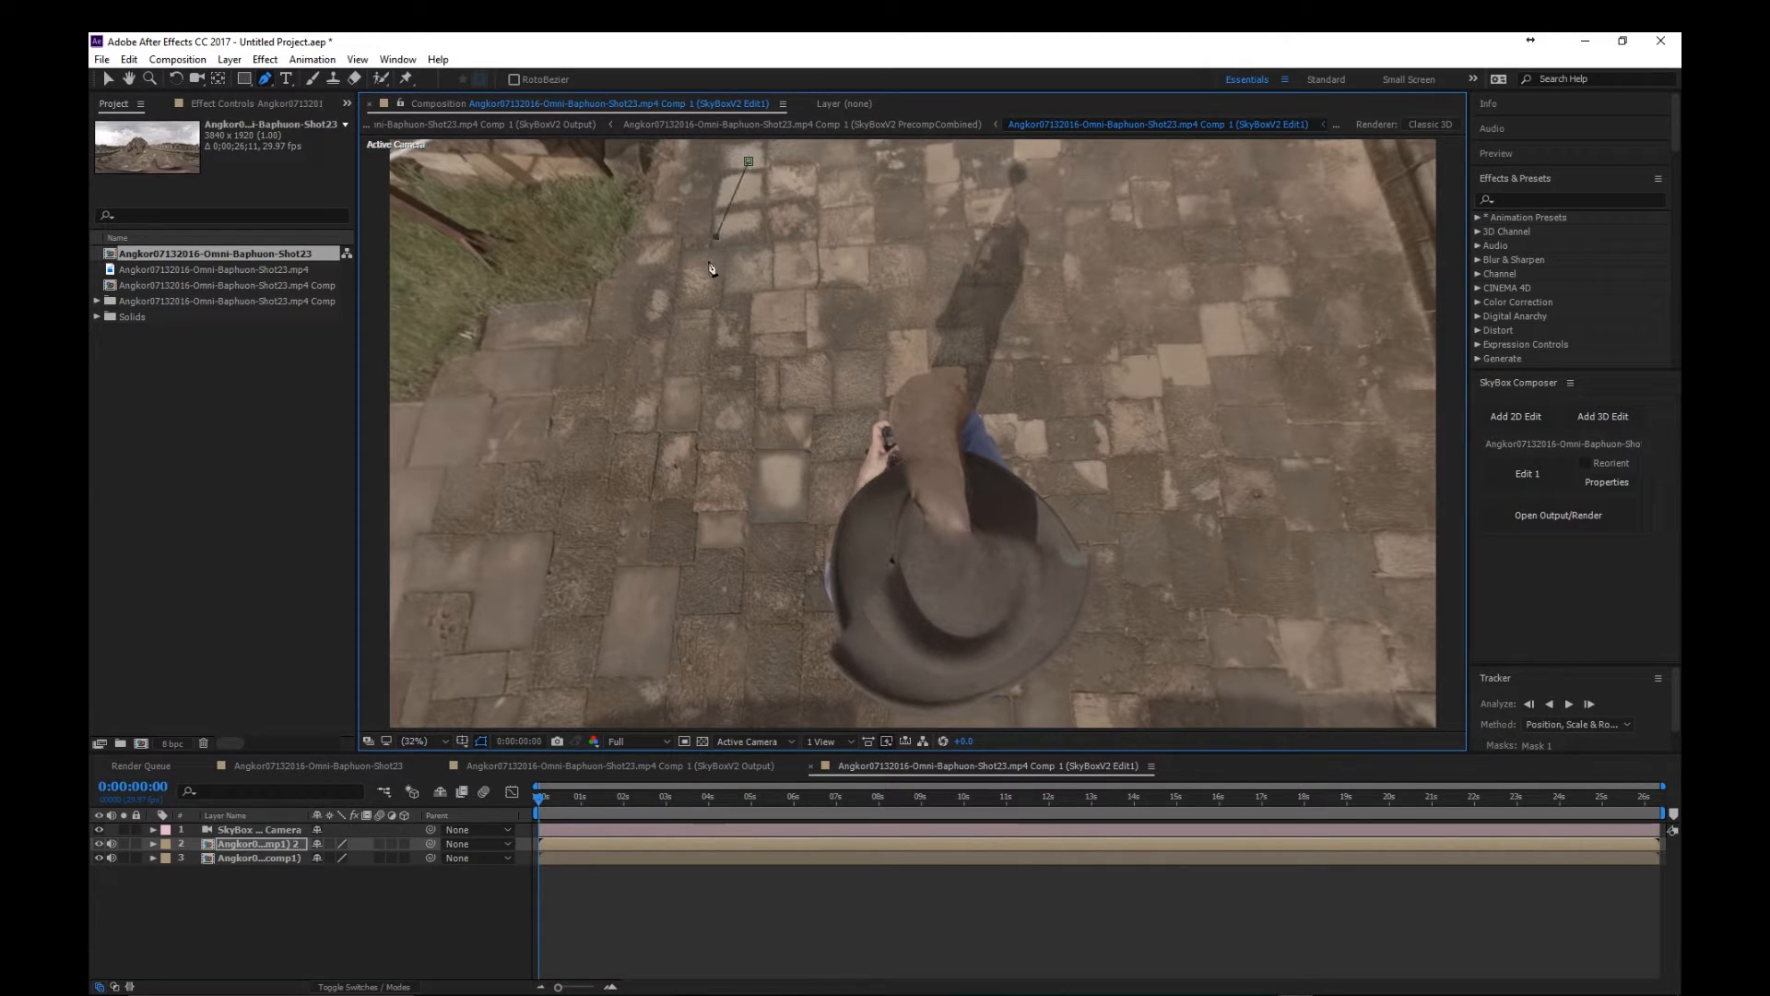
pyautogui.click(661, 421)
pyautogui.click(562, 505)
pyautogui.click(550, 611)
pyautogui.click(558, 692)
pyautogui.click(590, 704)
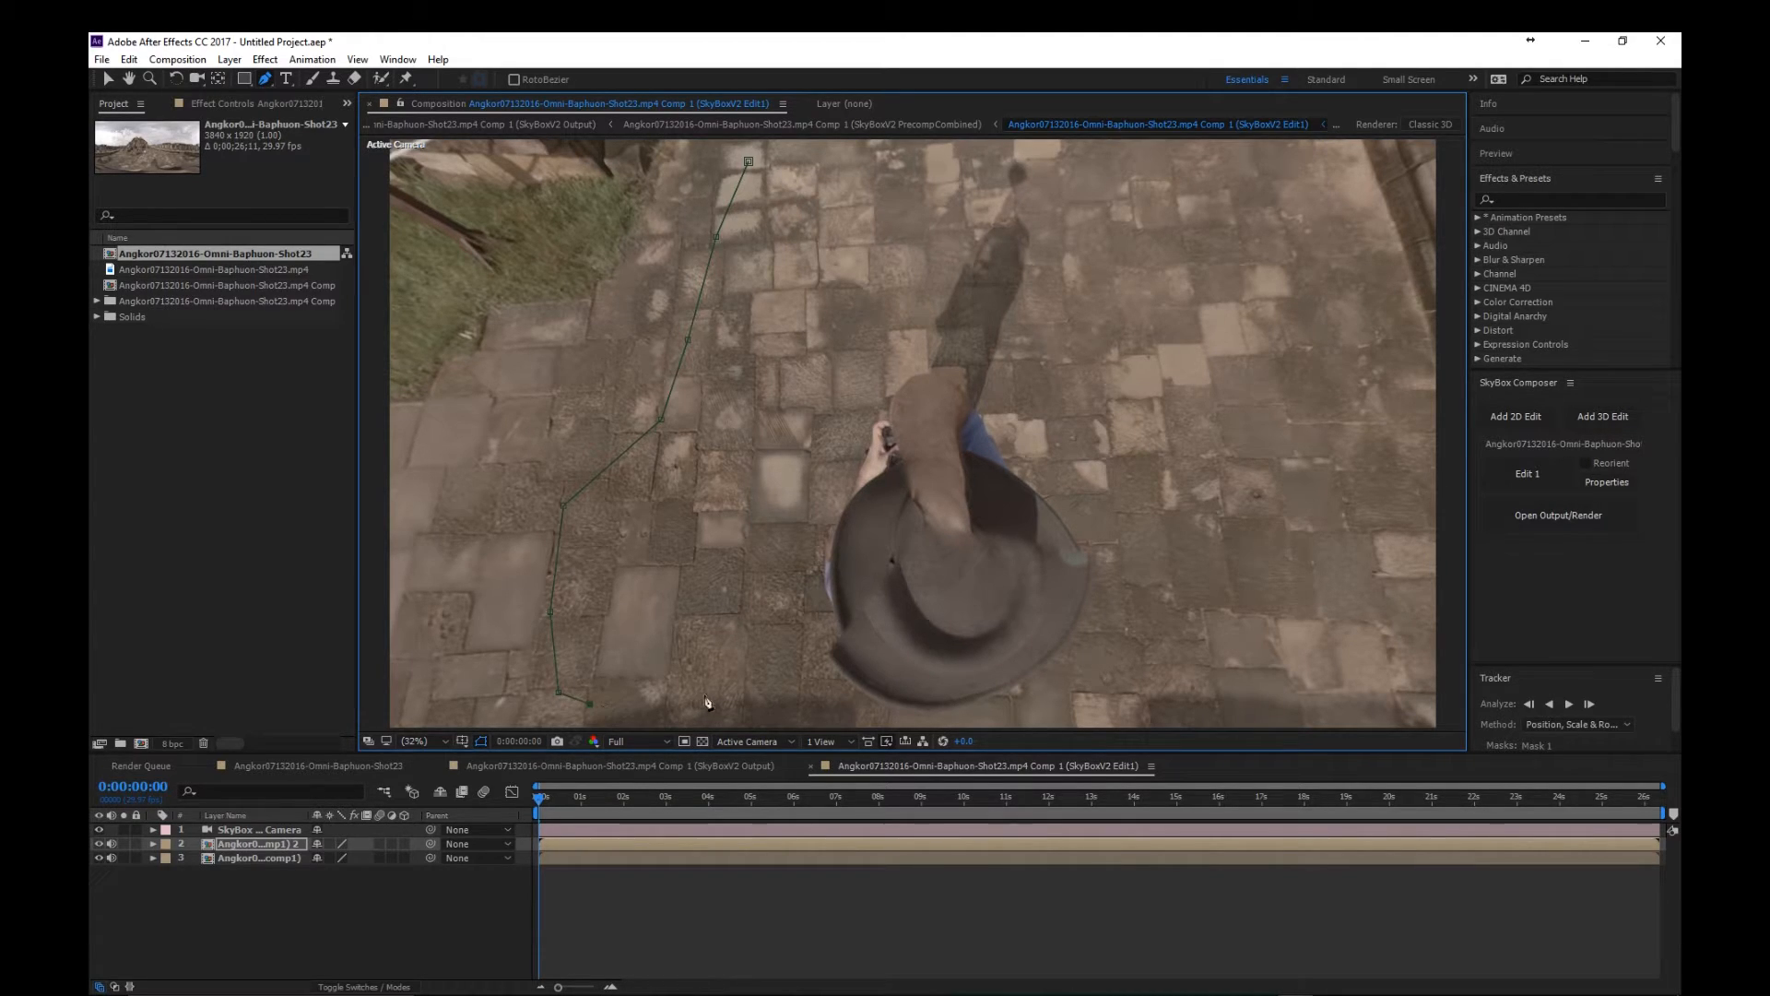
pyautogui.click(768, 691)
pyautogui.click(793, 615)
pyautogui.click(825, 470)
pyautogui.click(804, 383)
pyautogui.click(795, 291)
pyautogui.click(816, 151)
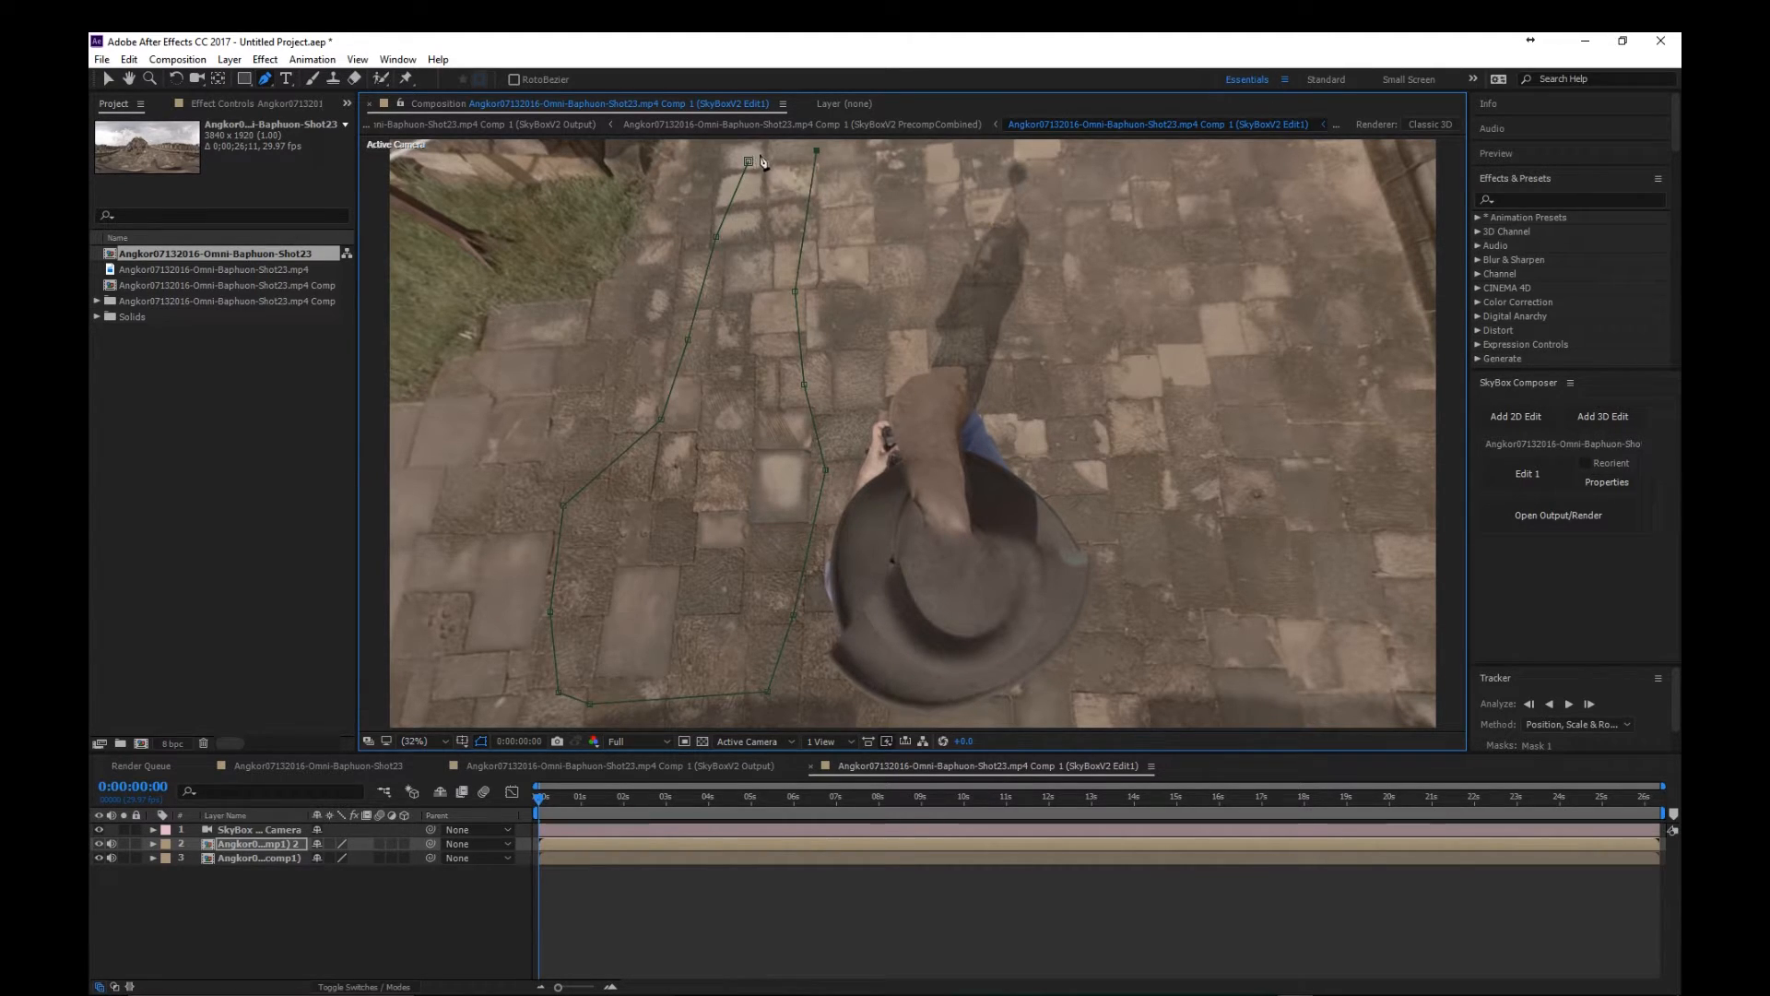
pyautogui.click(776, 145)
pyautogui.click(749, 162)
pyautogui.click(108, 79)
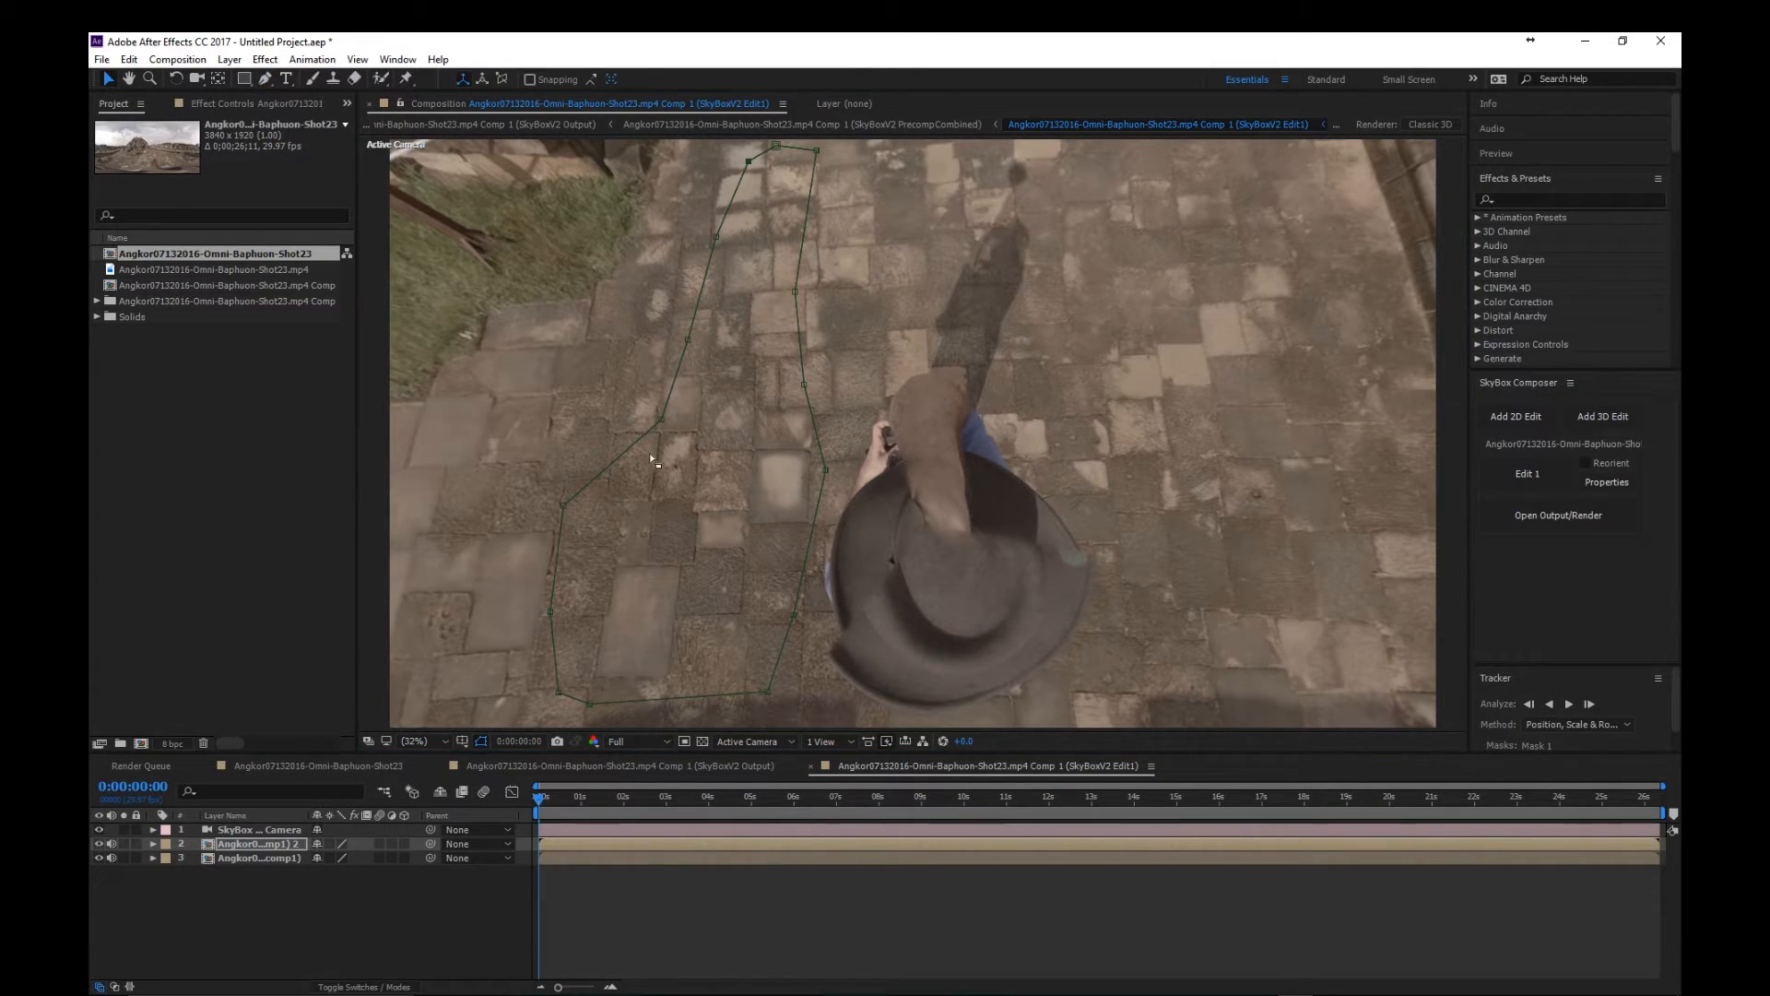
pyautogui.click(691, 479)
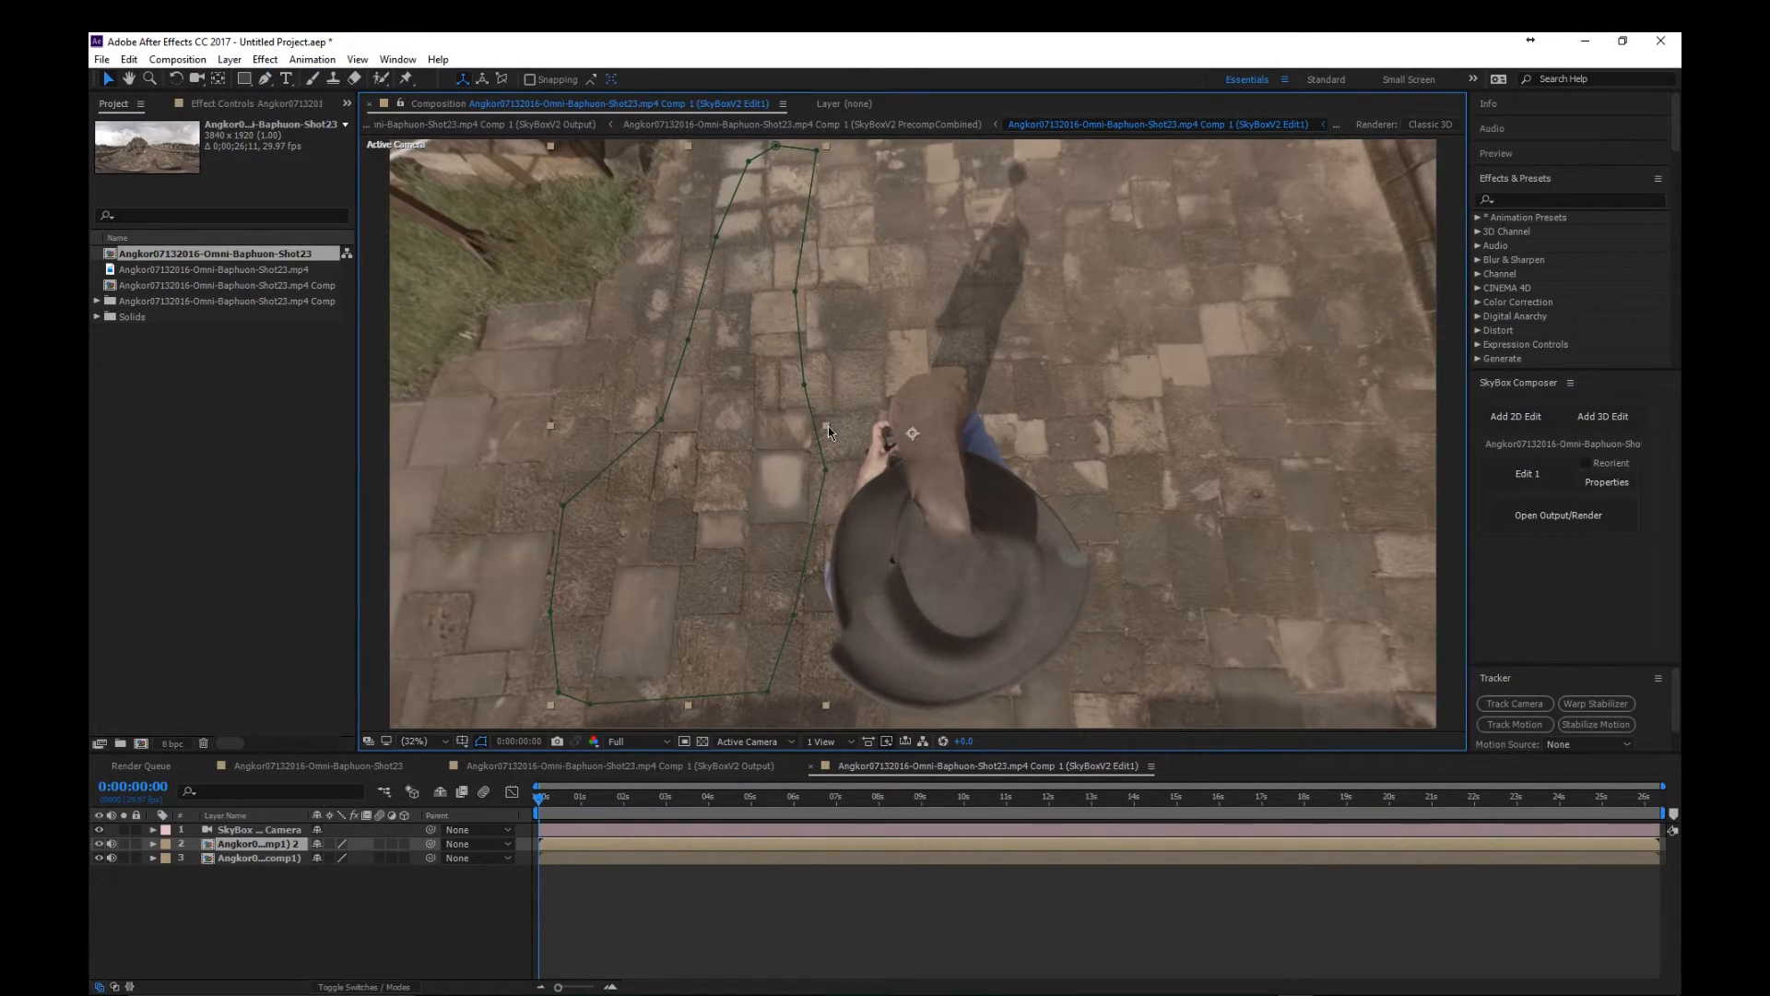
# - Move the masked paving patch to the right so it covers the cameraman's hat, body and shadow, aligning its stone joints with the ground
pyautogui.moveTo(706, 508); pyautogui.dragTo(939, 525)
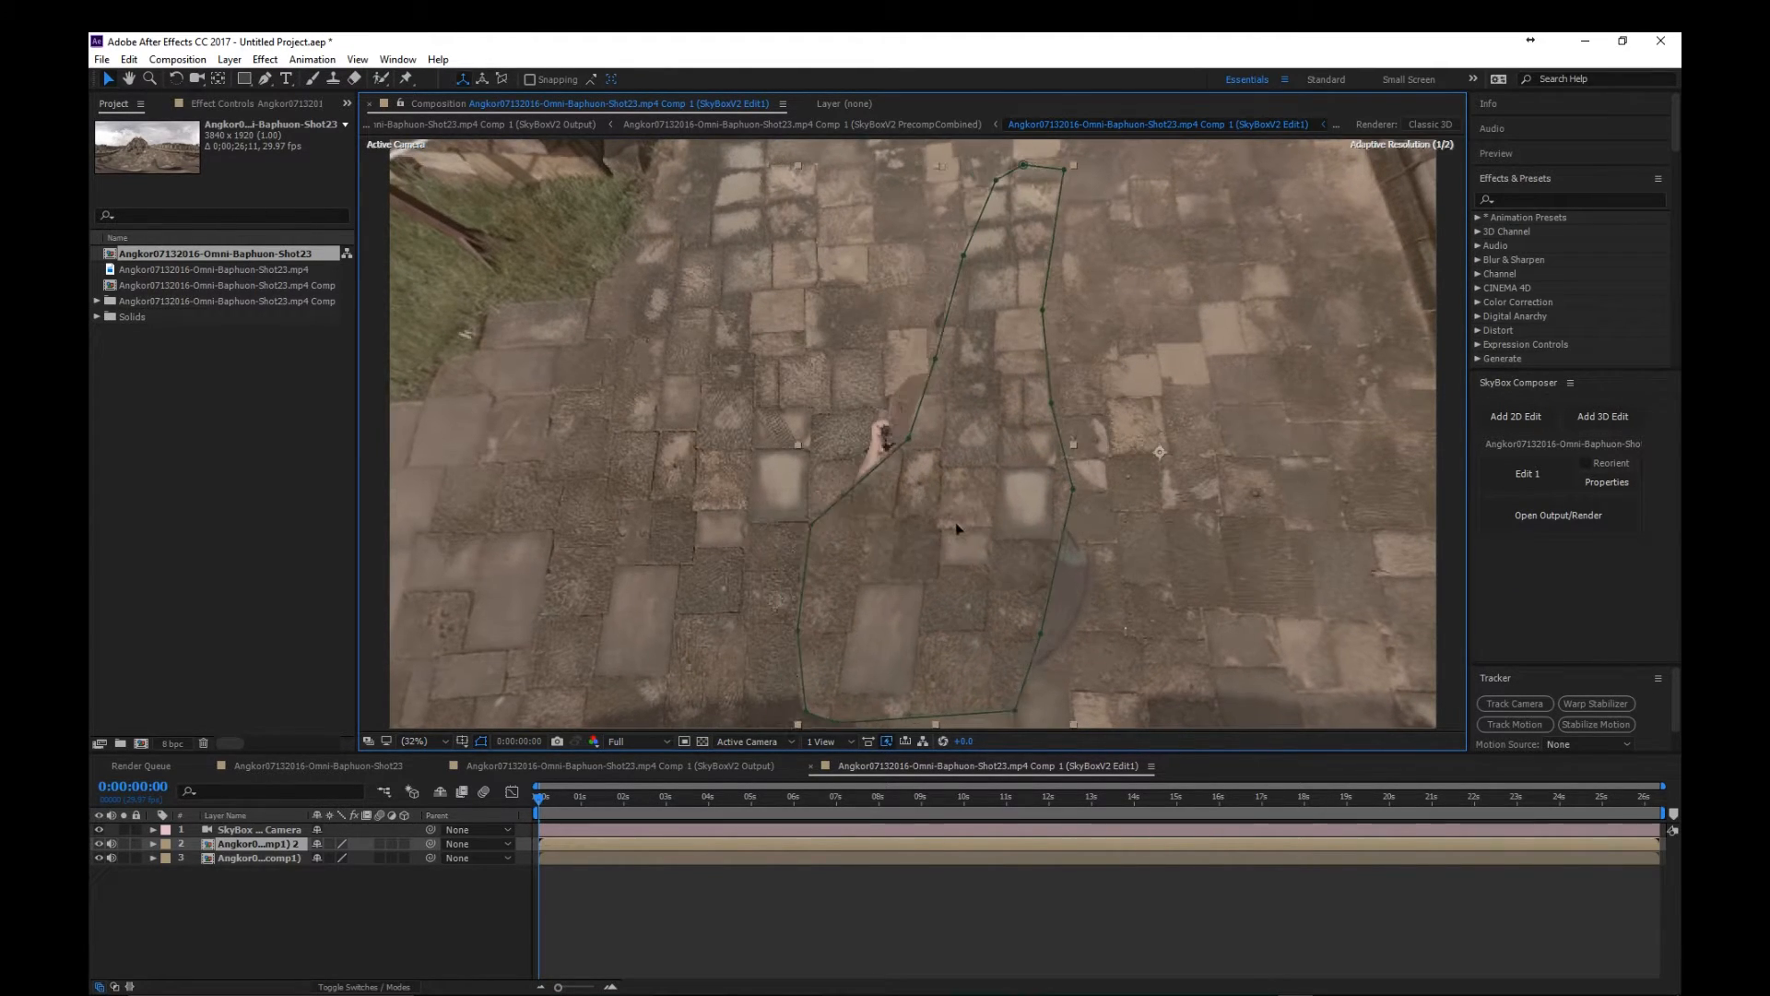
pyautogui.moveTo(937, 516); pyautogui.dragTo(927, 556)
pyautogui.moveTo(948, 564); pyautogui.dragTo(956, 553)
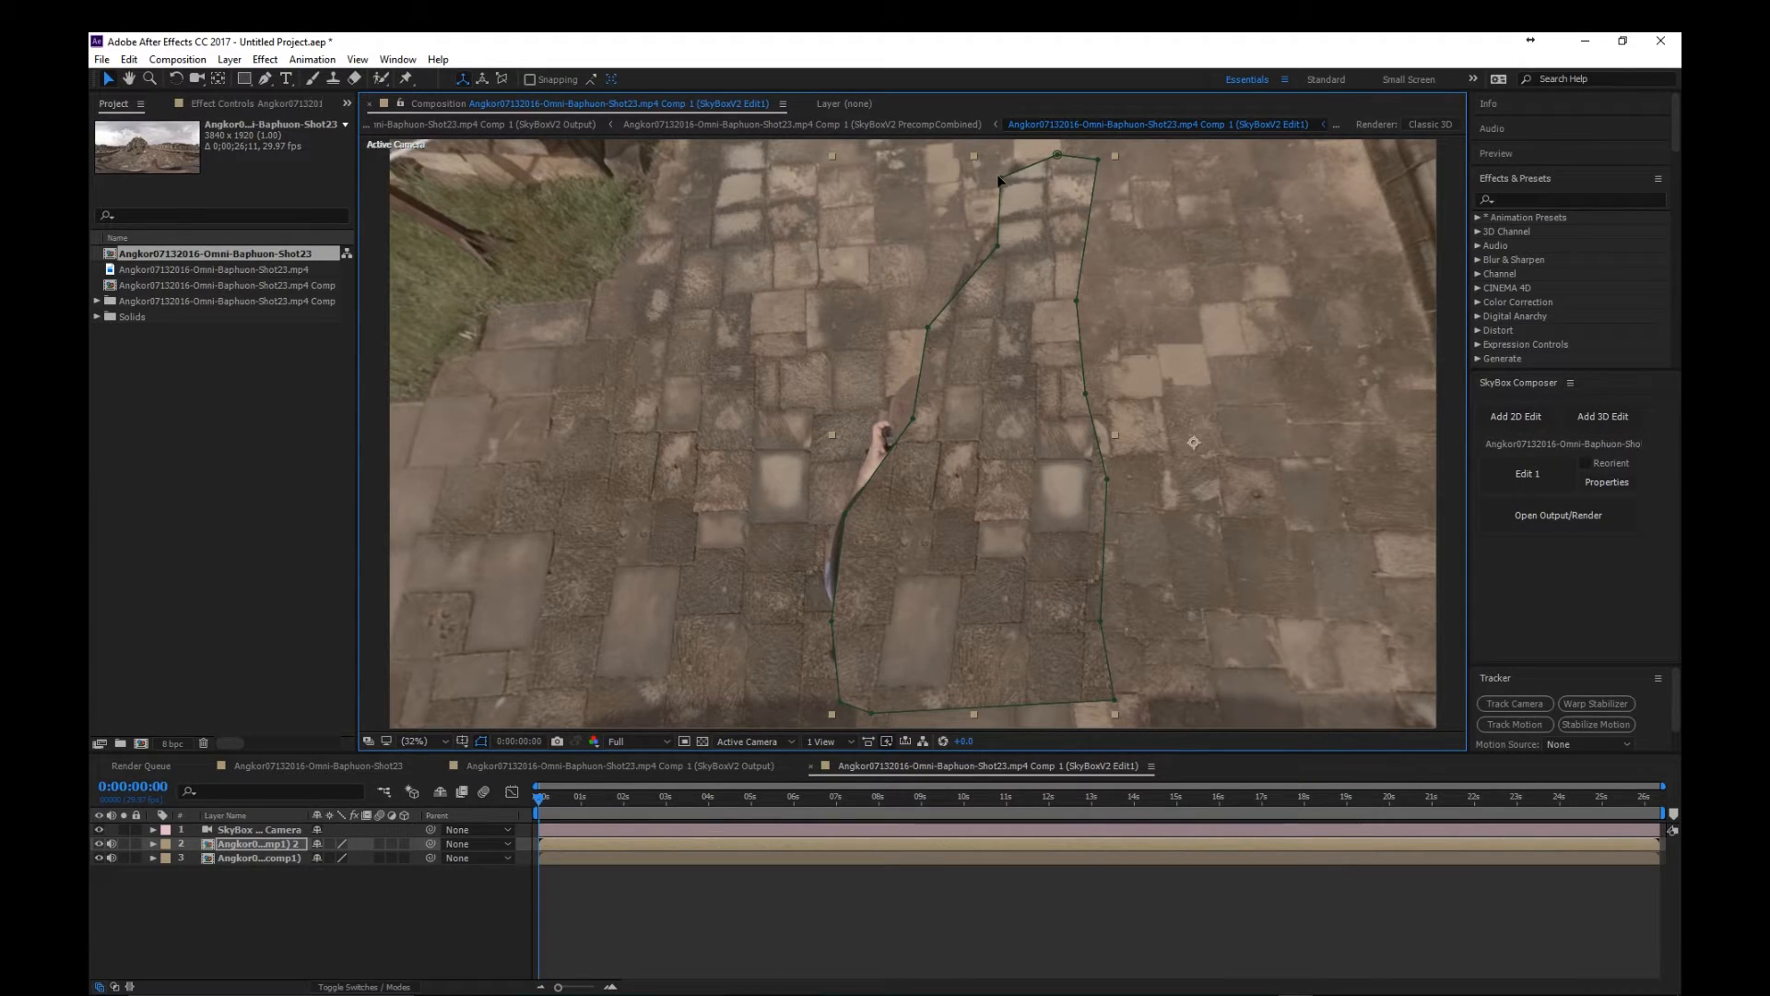
# - Reshape the patch's mask along its top, left and bottom edges to hide the remaining shadow, hand and hat brim, and check the SkyBox output
pyautogui.moveTo(1000, 176); pyautogui.dragTo(1049, 153)
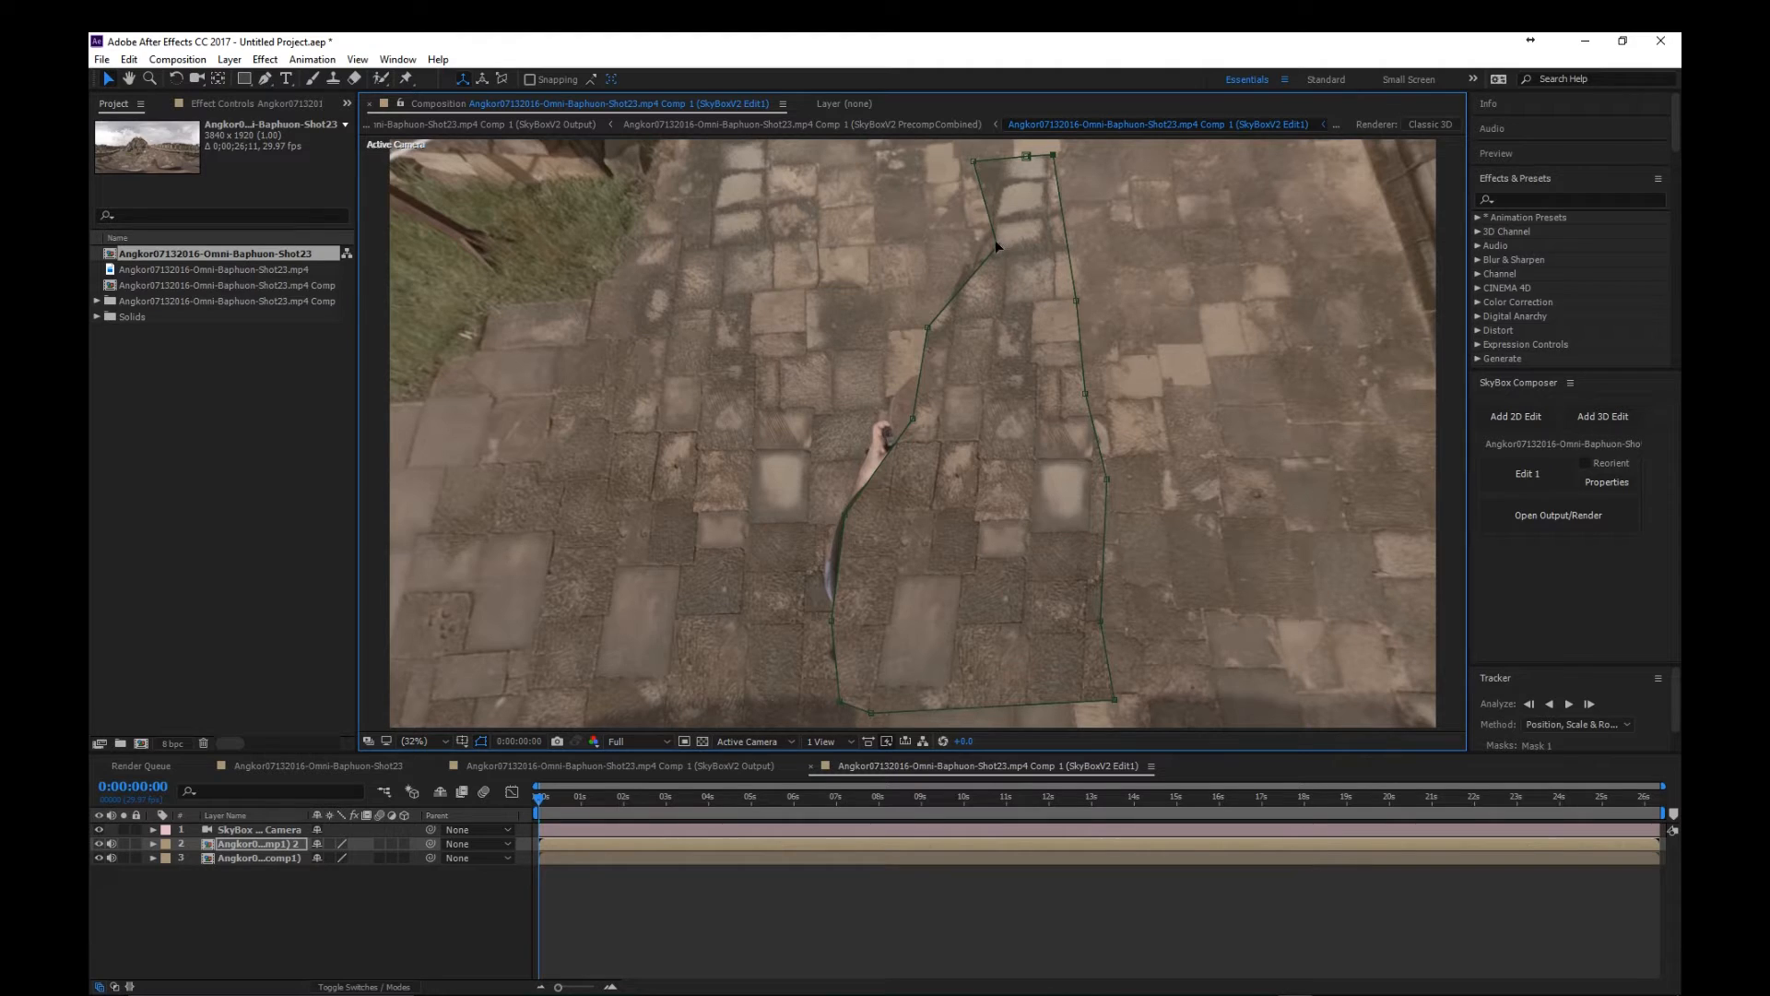
pyautogui.moveTo(998, 247); pyautogui.dragTo(964, 259)
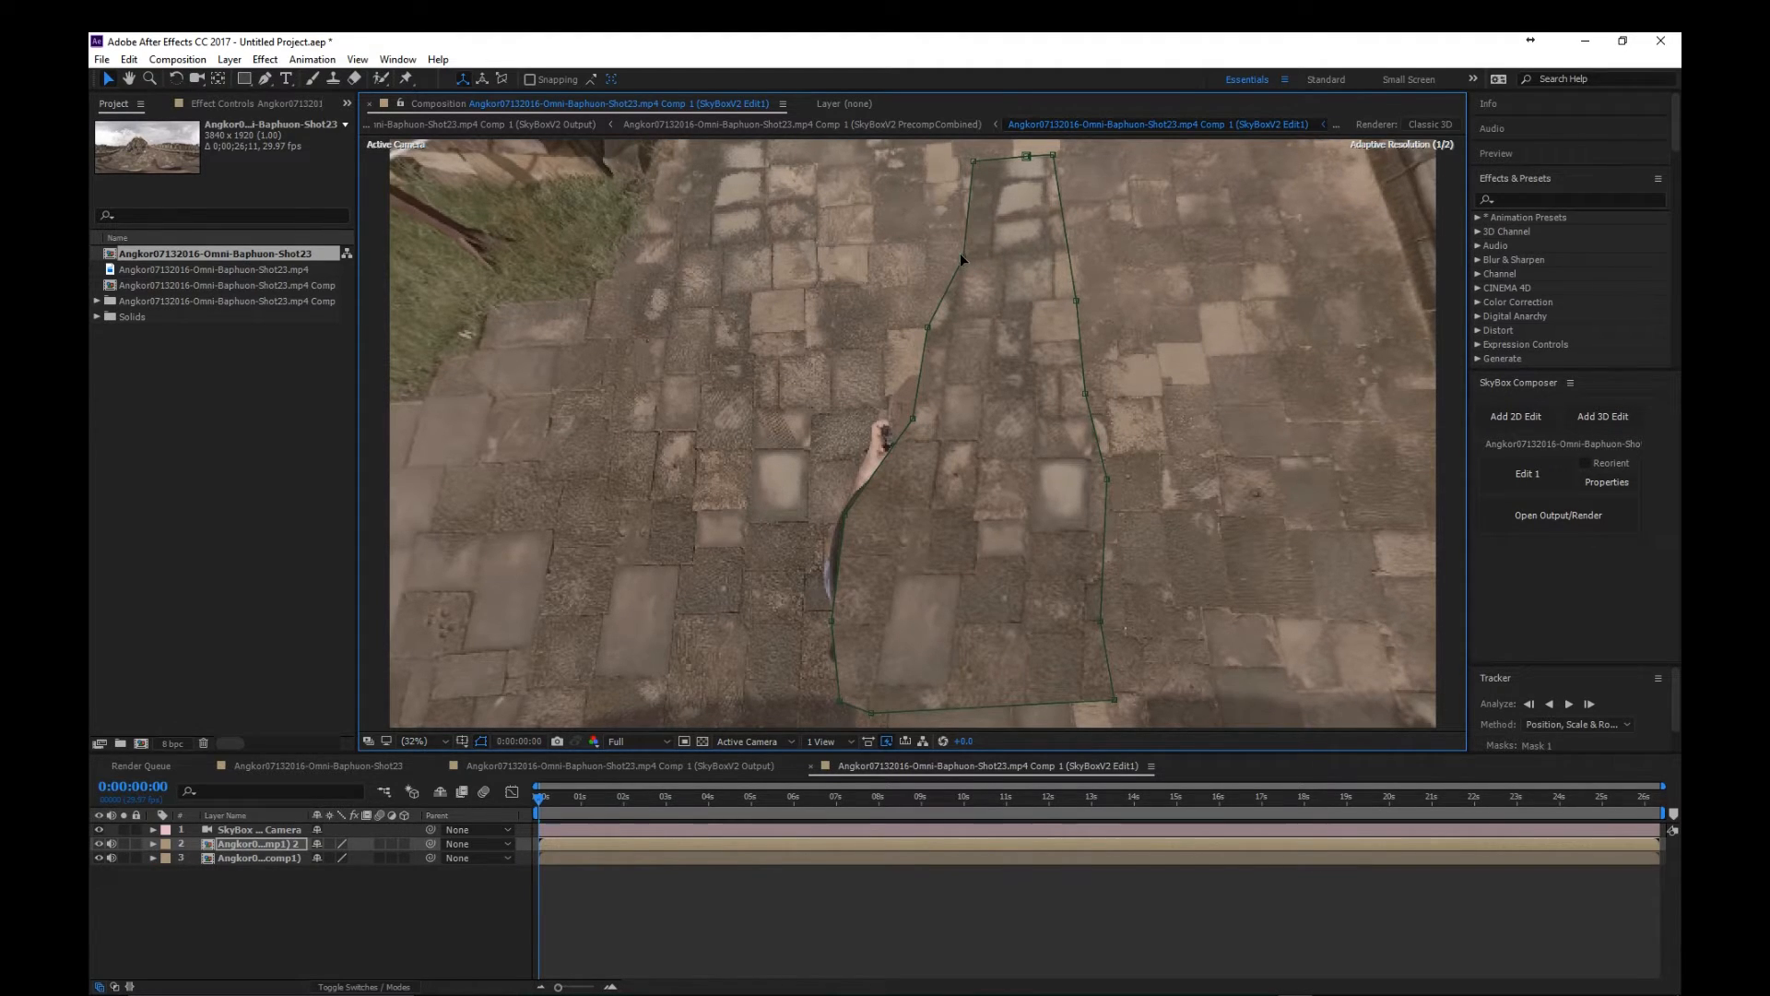
pyautogui.moveTo(927, 327); pyautogui.dragTo(886, 340)
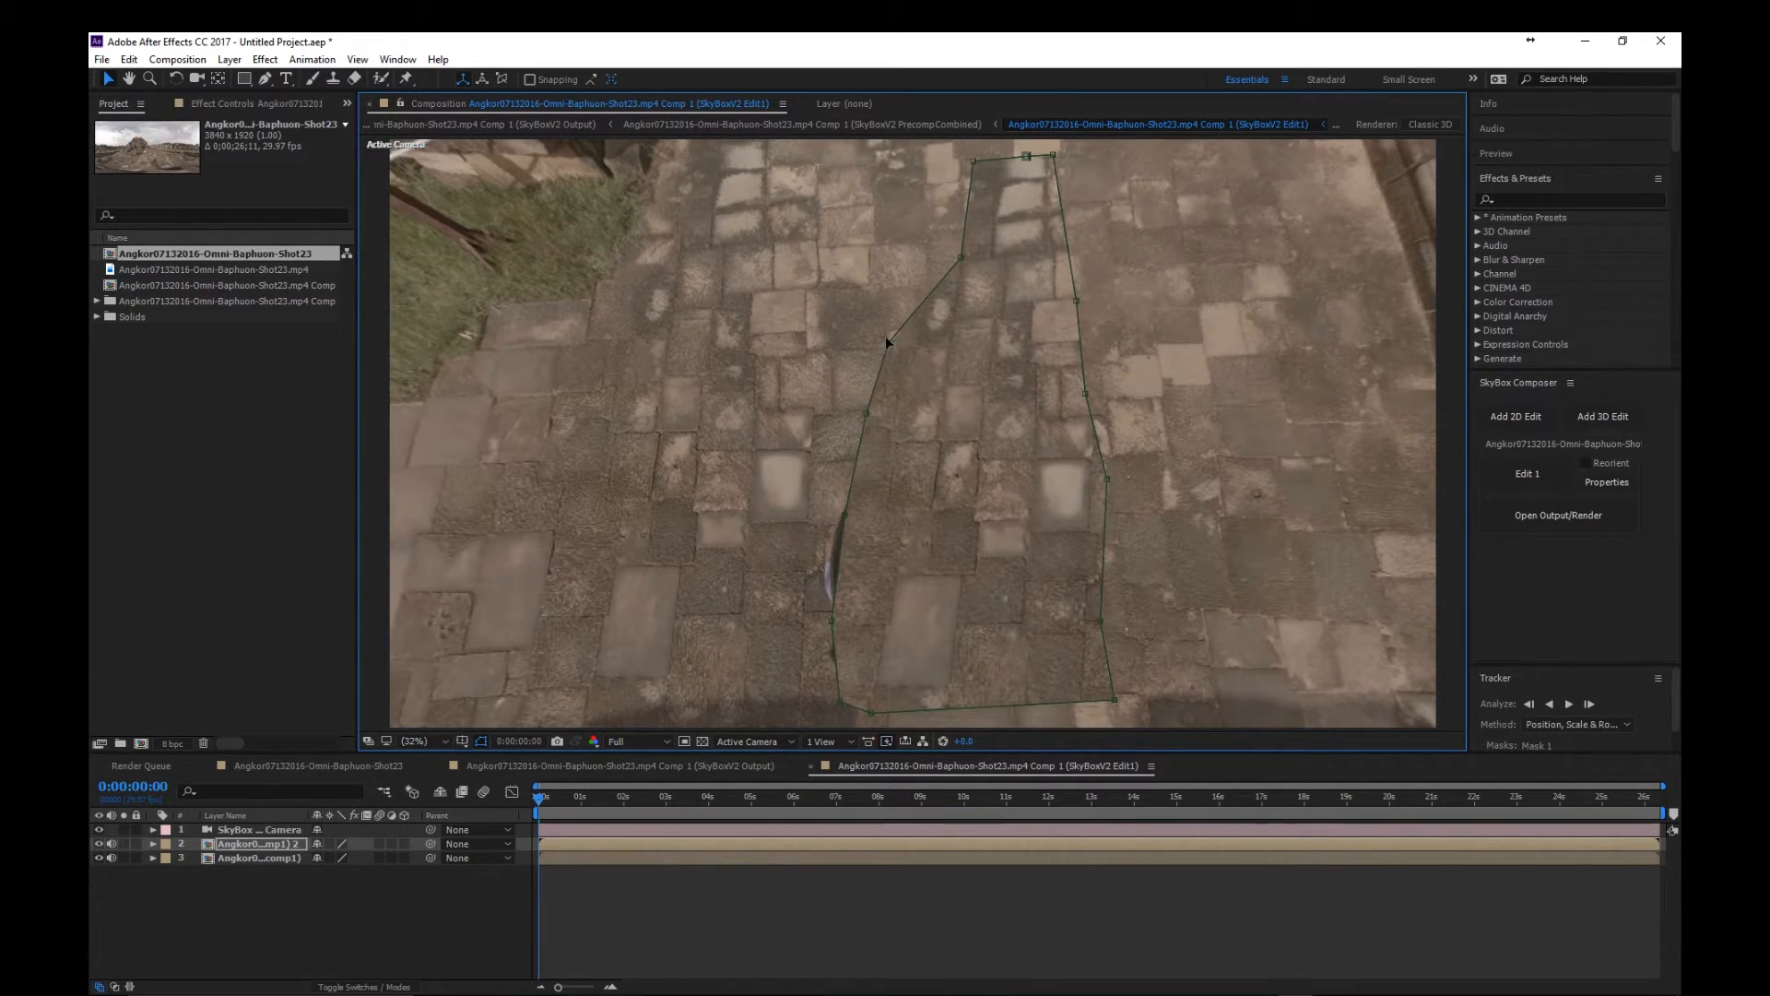
pyautogui.moveTo(845, 510); pyautogui.dragTo(821, 510)
pyautogui.moveTo(834, 626); pyautogui.dragTo(815, 629)
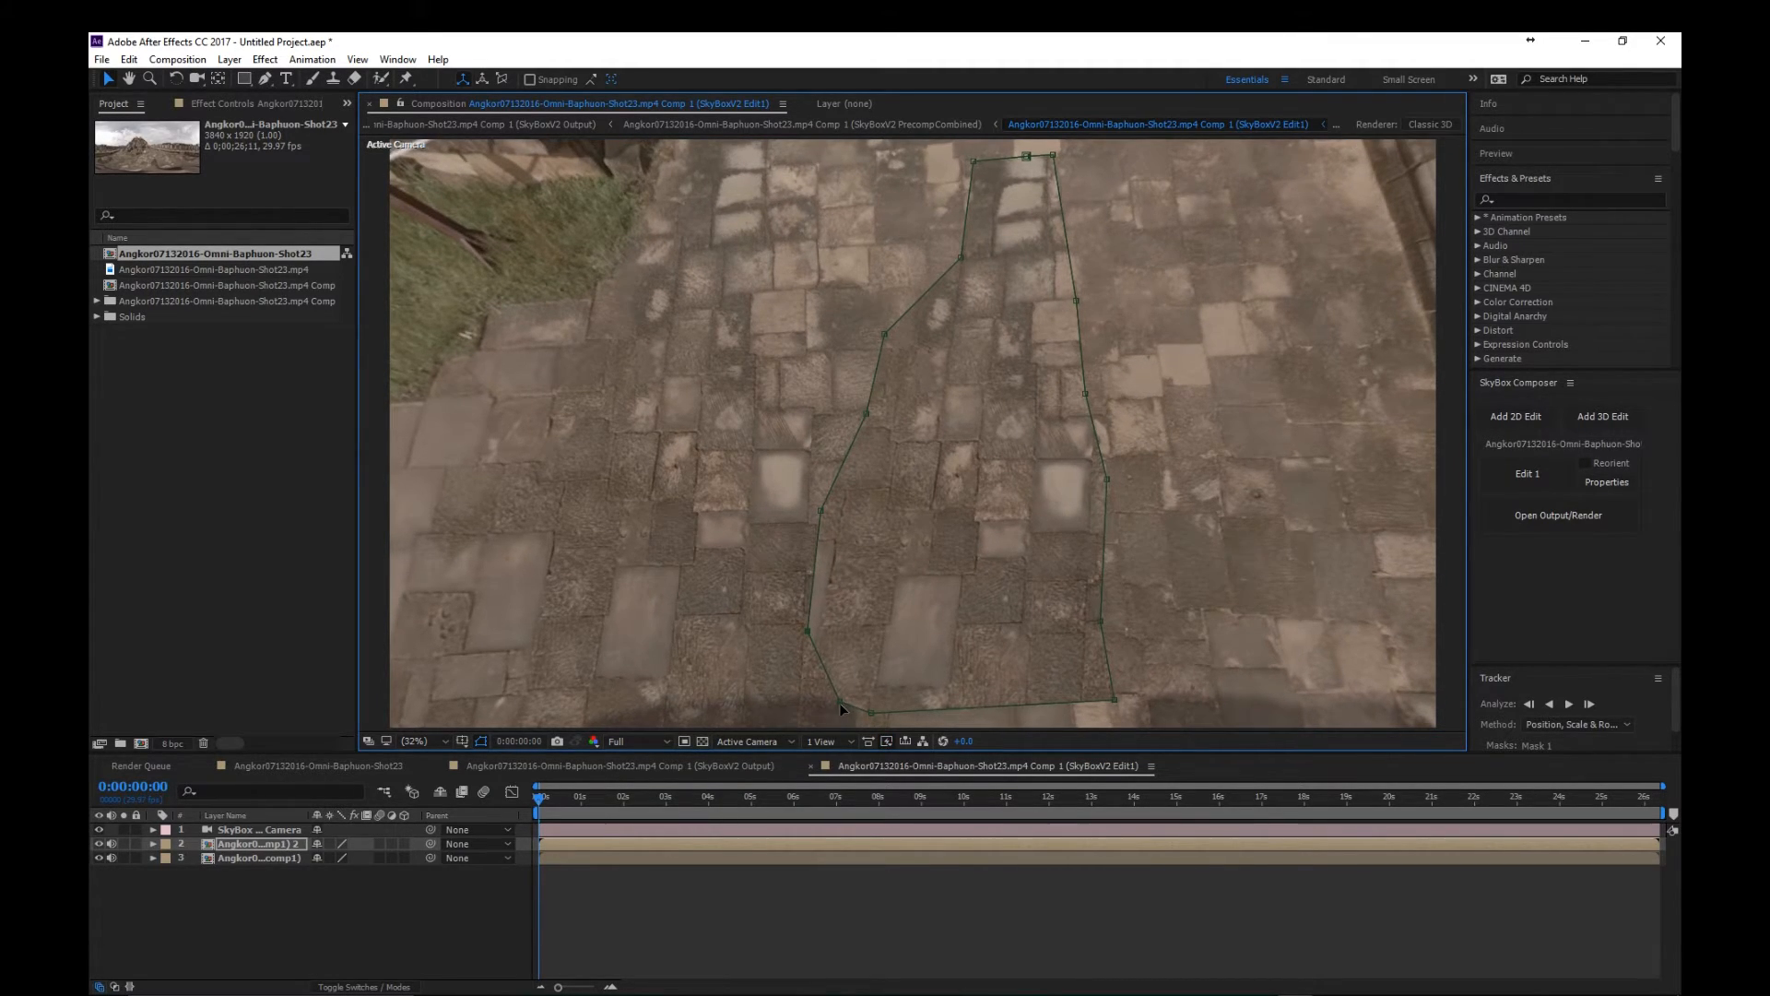
pyautogui.moveTo(838, 701); pyautogui.dragTo(844, 675)
pyautogui.moveTo(879, 696)
pyautogui.mouseDown()
pyautogui.moveTo(896, 651)
pyautogui.moveTo(890, 722)
pyautogui.mouseUp()
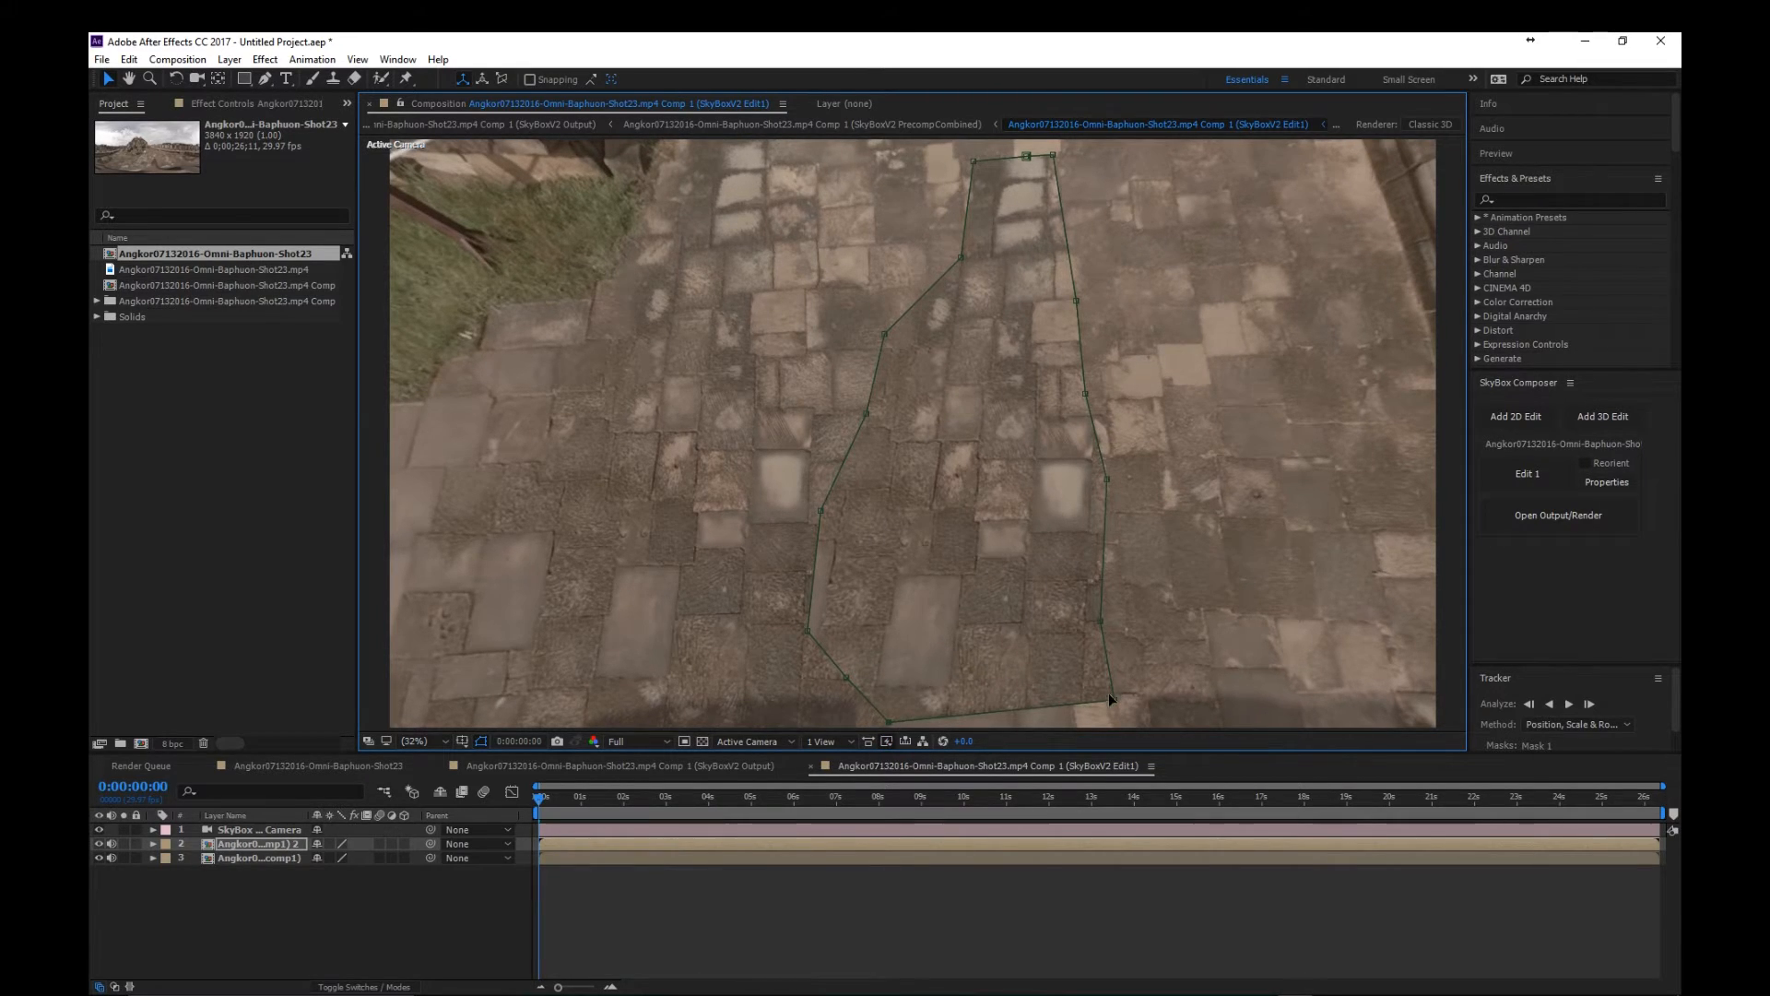
pyautogui.moveTo(1113, 703)
pyautogui.mouseDown()
pyautogui.moveTo(1100, 722)
pyautogui.moveTo(1100, 697)
pyautogui.mouseUp()
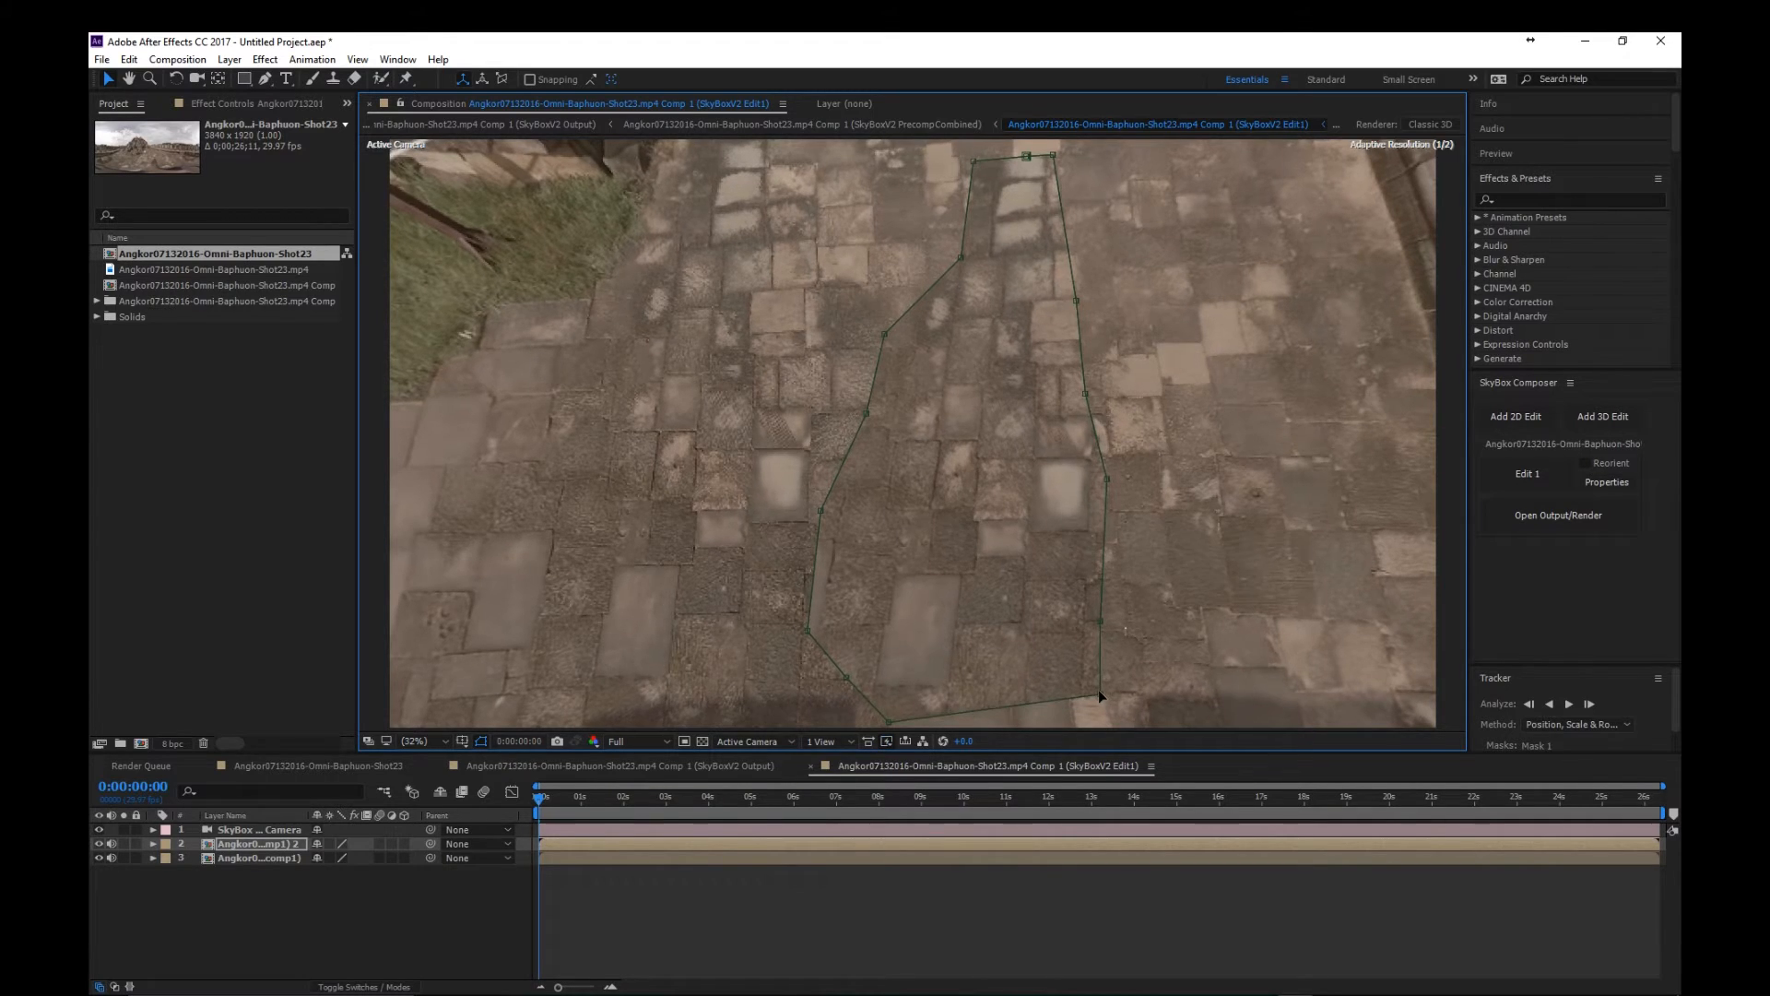
pyautogui.click(686, 773)
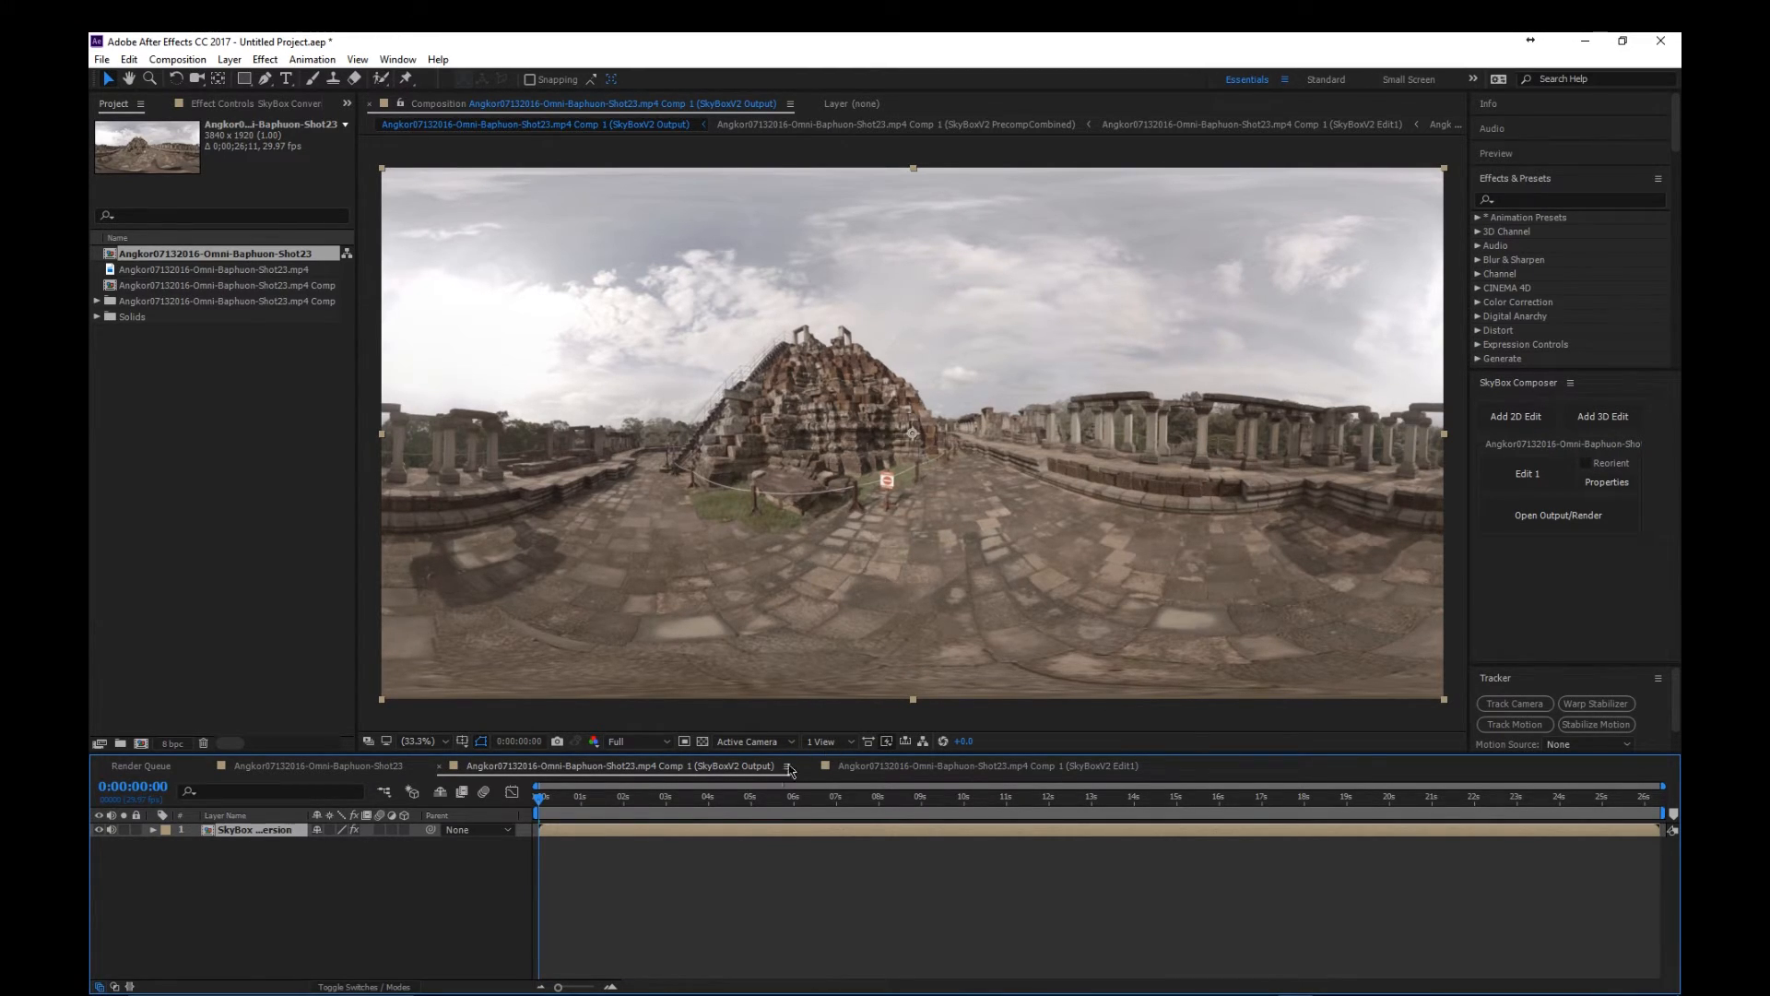
# - In the SkyBox Edit1 composition, set the duplicate layer's Mask 1 feather to 66 pixels and its expansion to 9 pixels
pyautogui.click(968, 765)
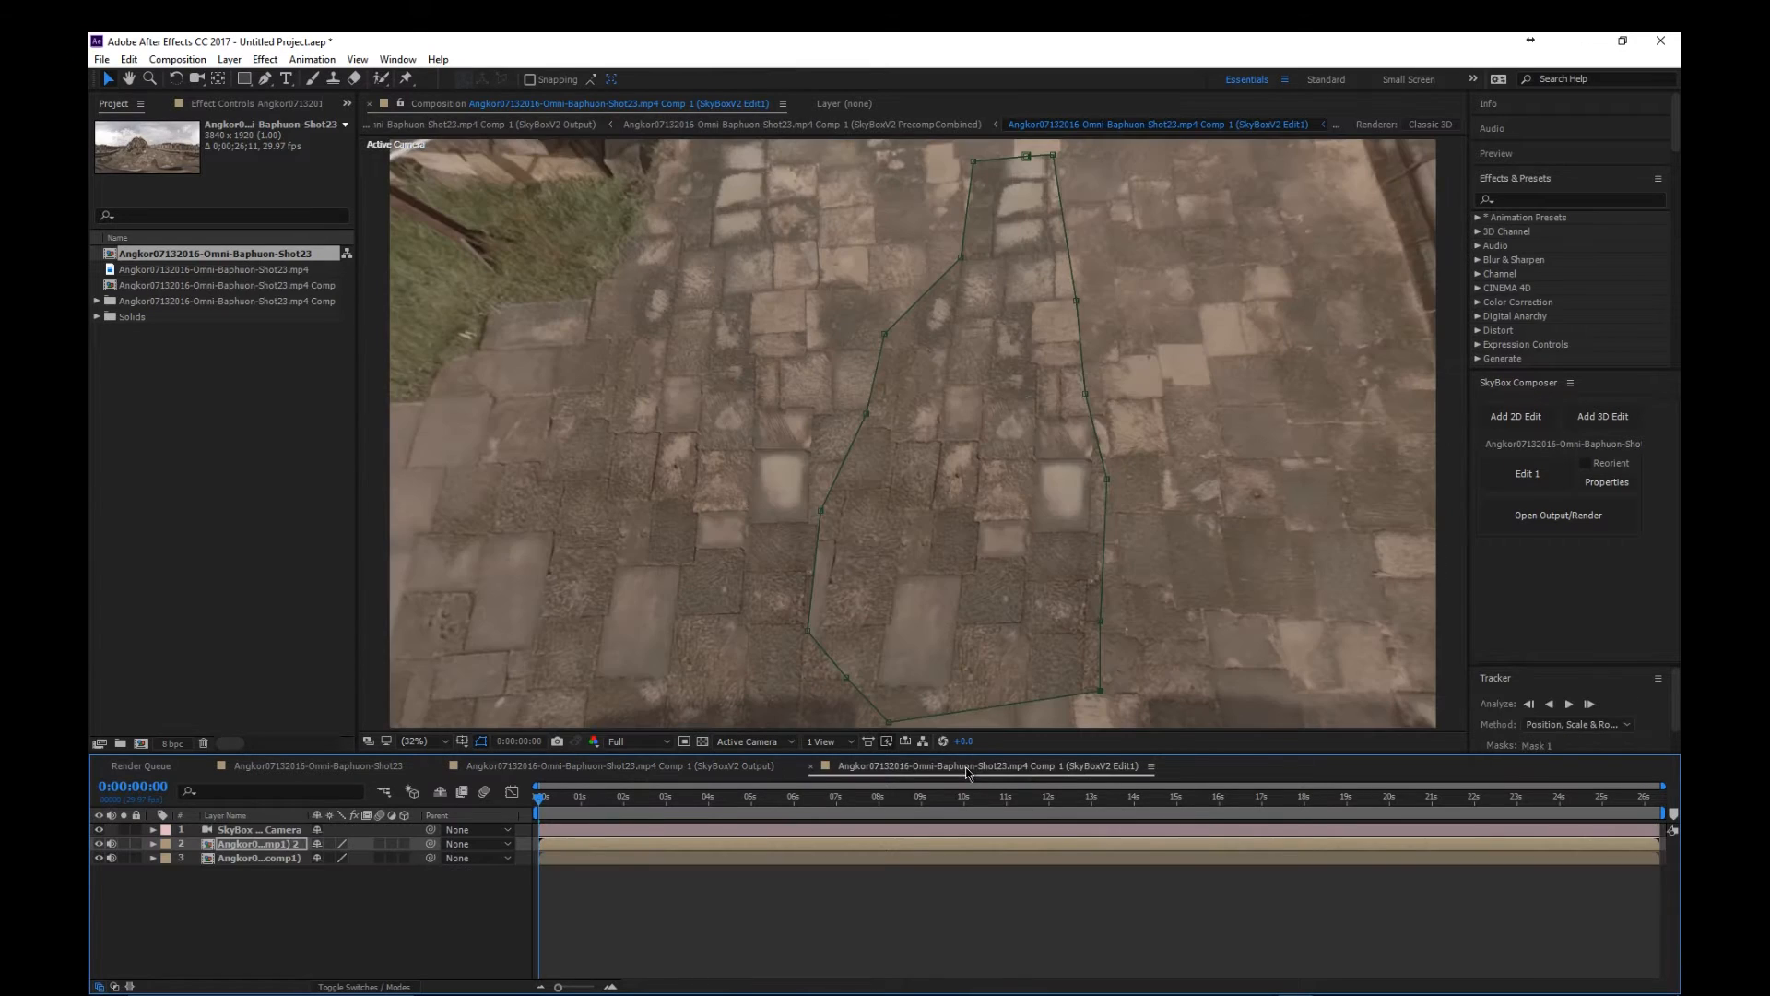
pyautogui.click(153, 844)
pyautogui.click(167, 859)
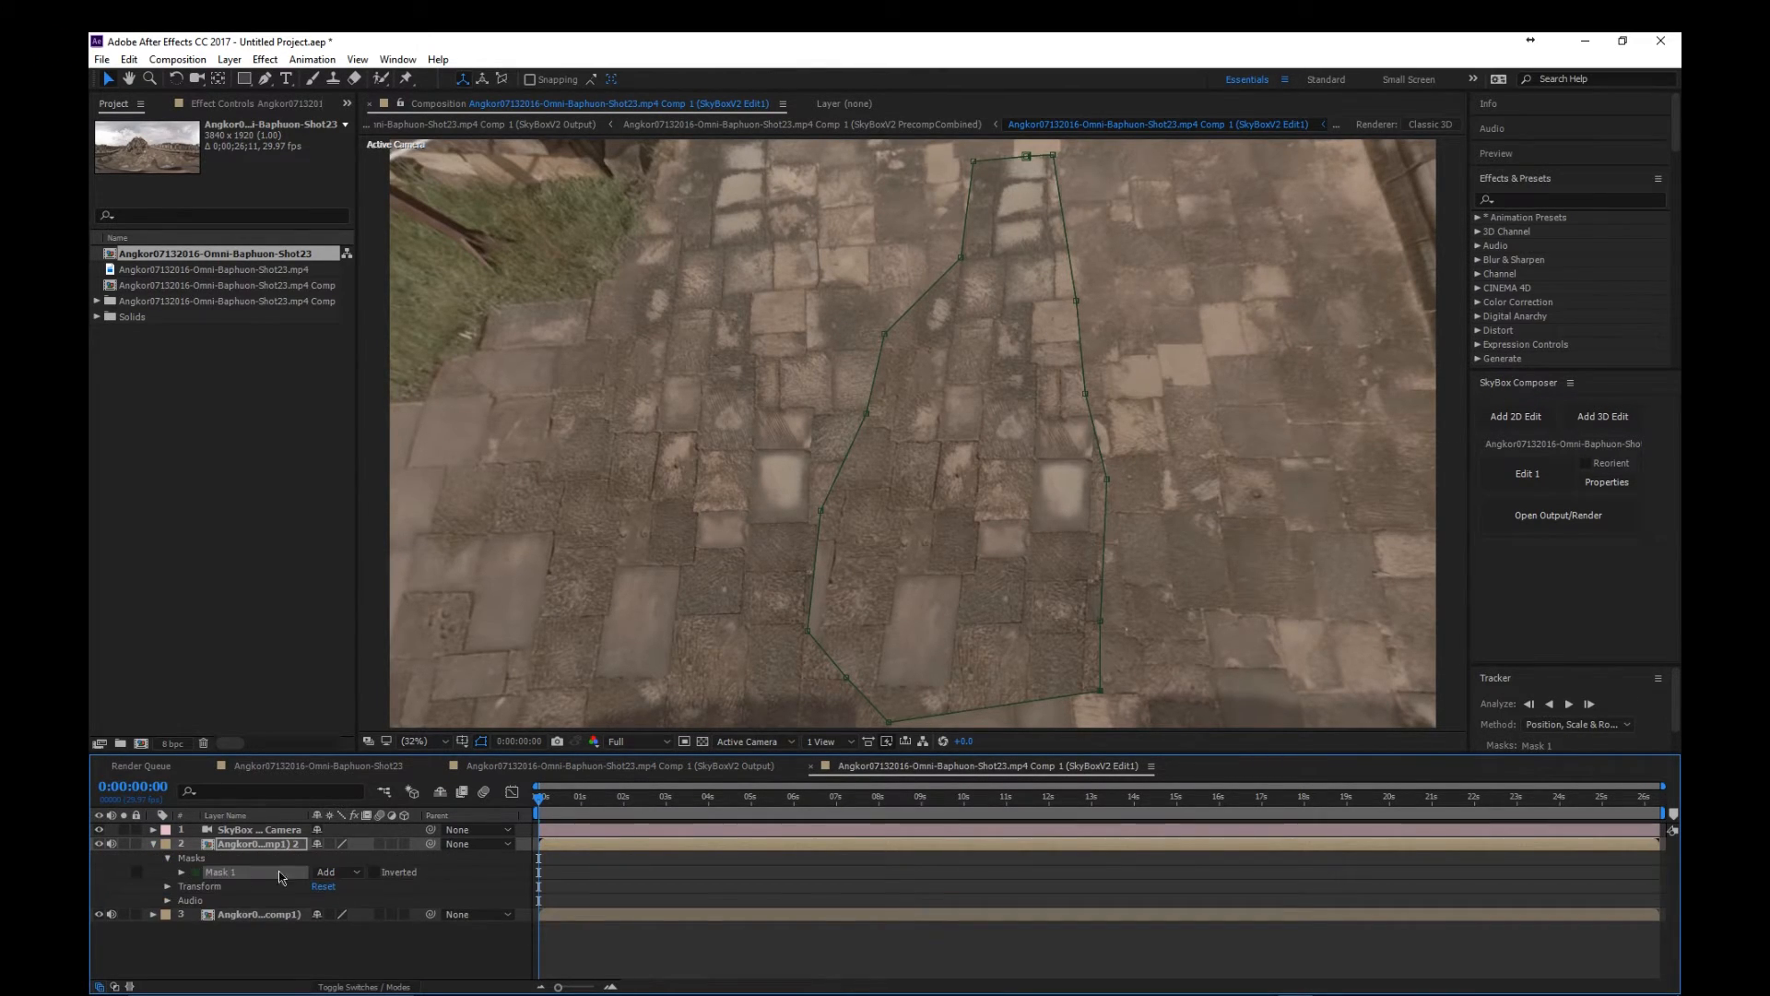
pyautogui.click(182, 871)
pyautogui.moveTo(346, 900)
pyautogui.mouseDown()
pyautogui.moveTo(399, 901)
pyautogui.moveTo(326, 927)
pyautogui.mouseUp()
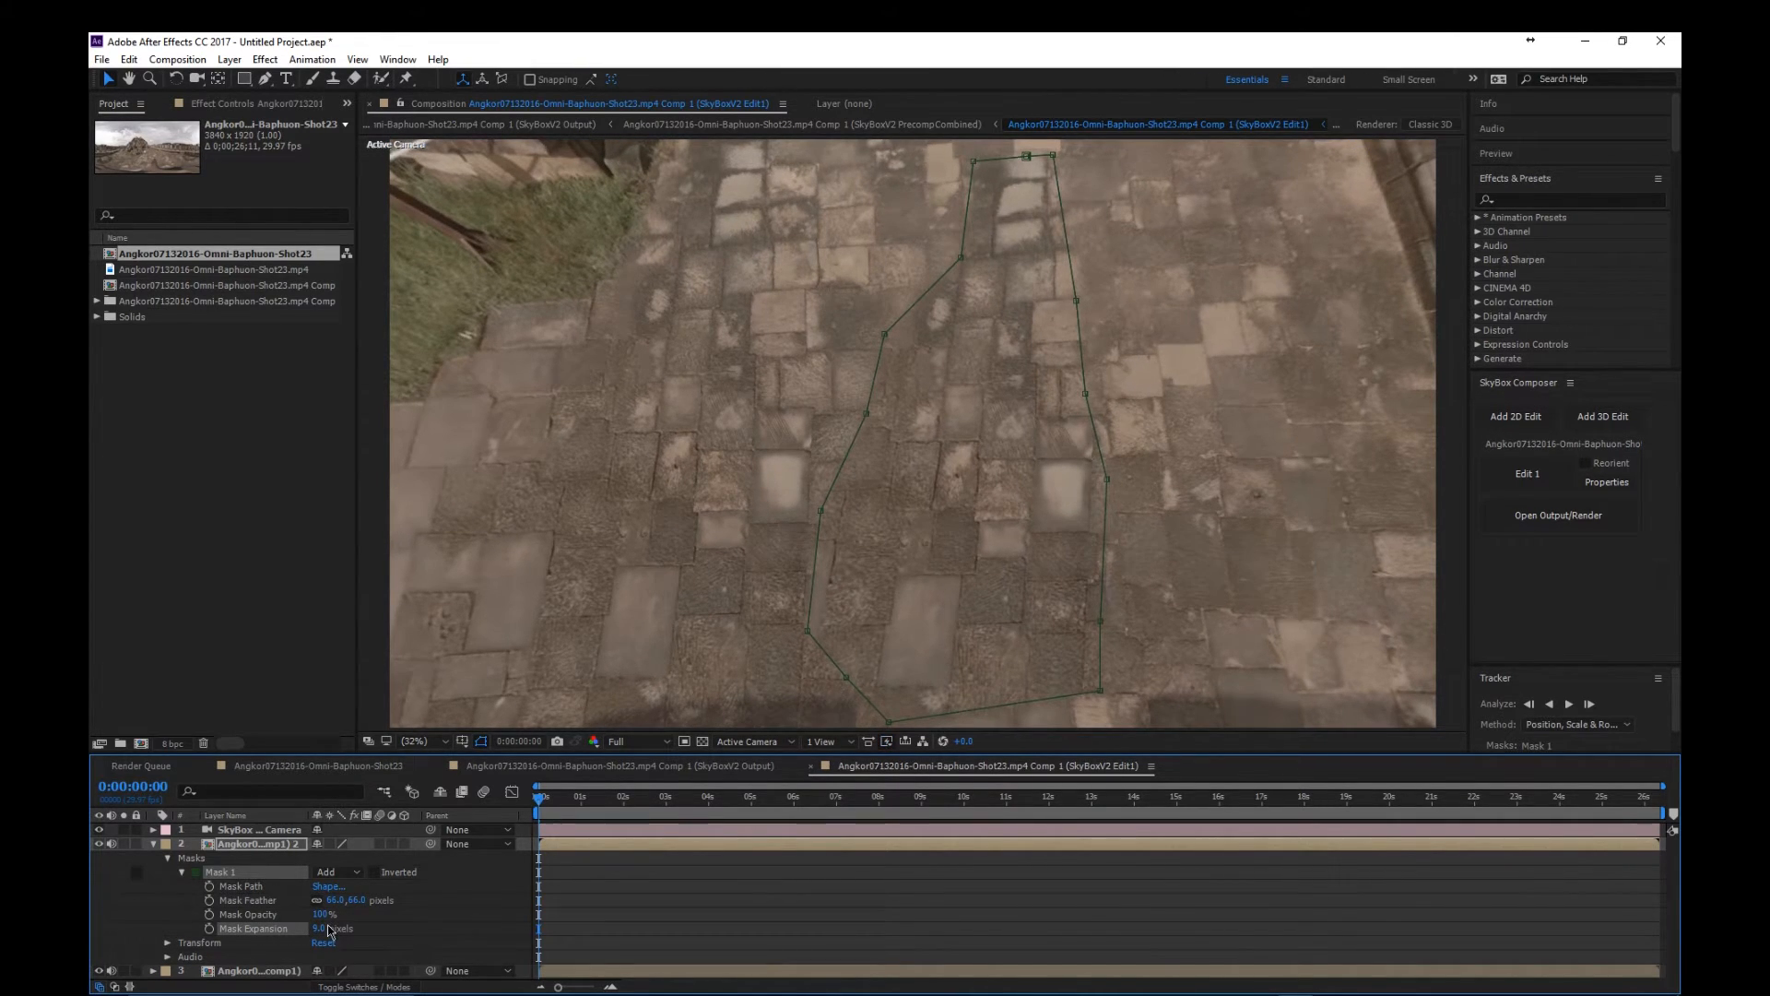
# - Preview the SkyBox output composition to check the patched ground in motion over roughly the first second
pyautogui.click(705, 767)
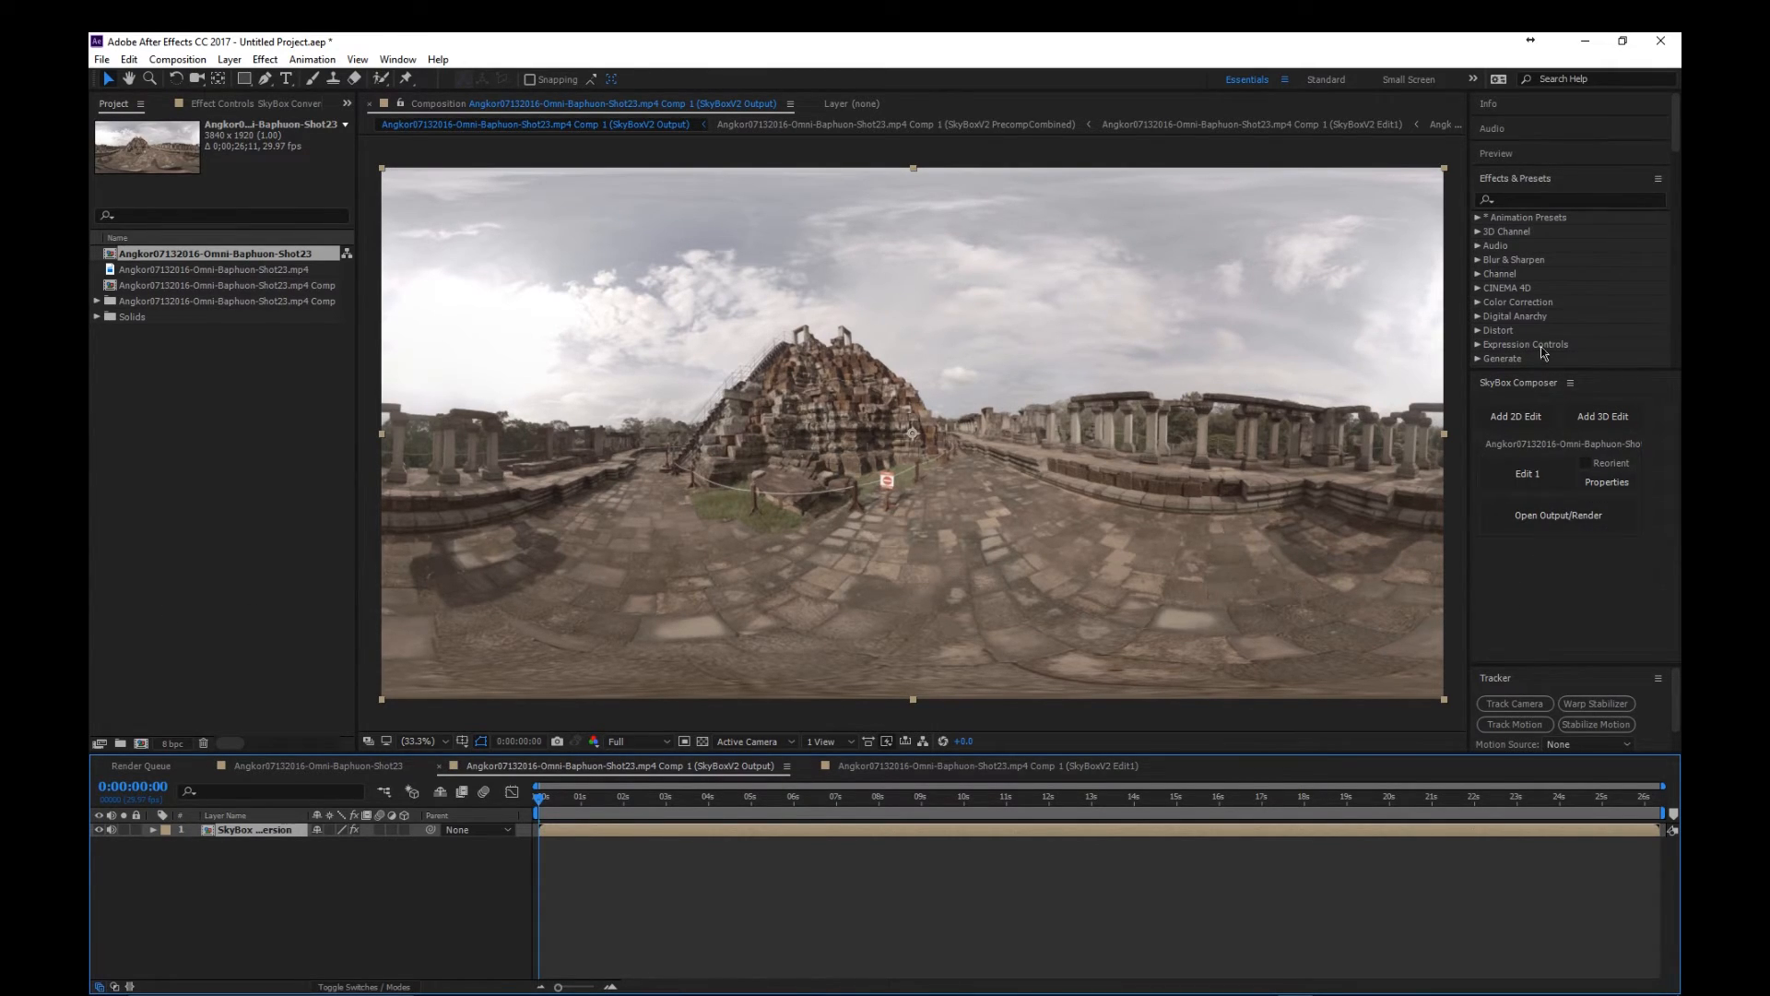
pyautogui.click(1534, 159)
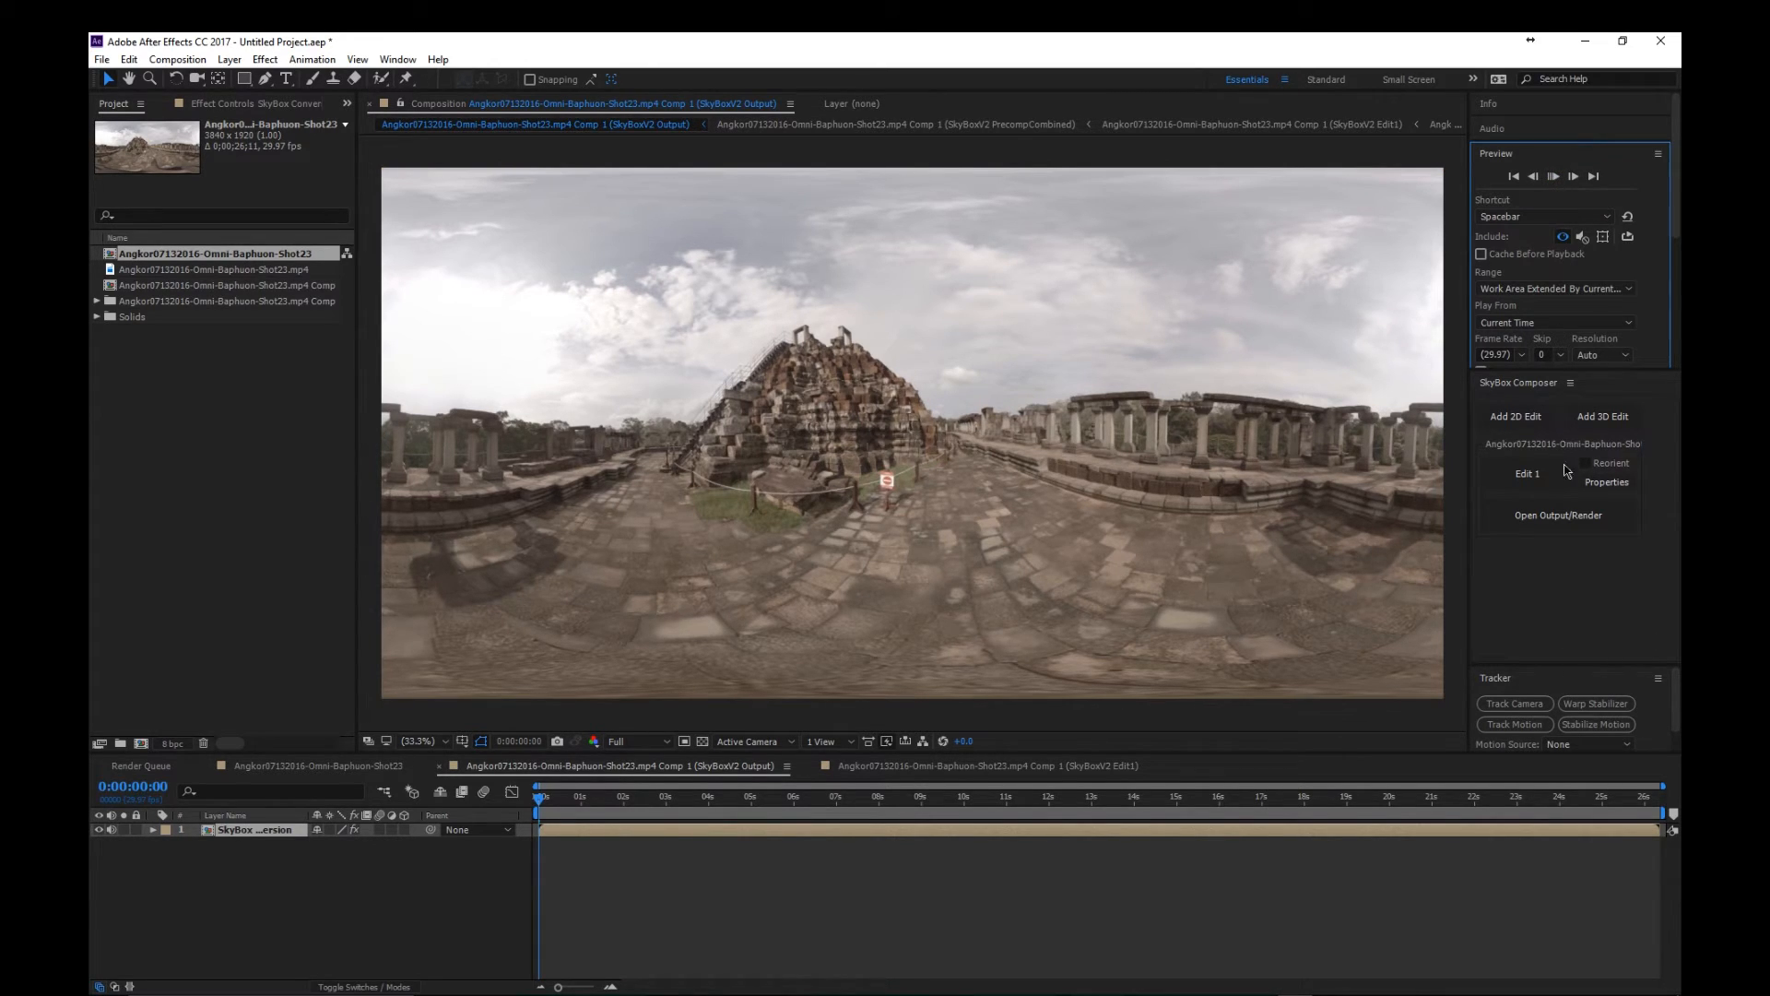
pyautogui.press('space')
pyautogui.click(1552, 177)
# - Review the available export options for the SkyBox output composition without starting an export
pyautogui.click(101, 59)
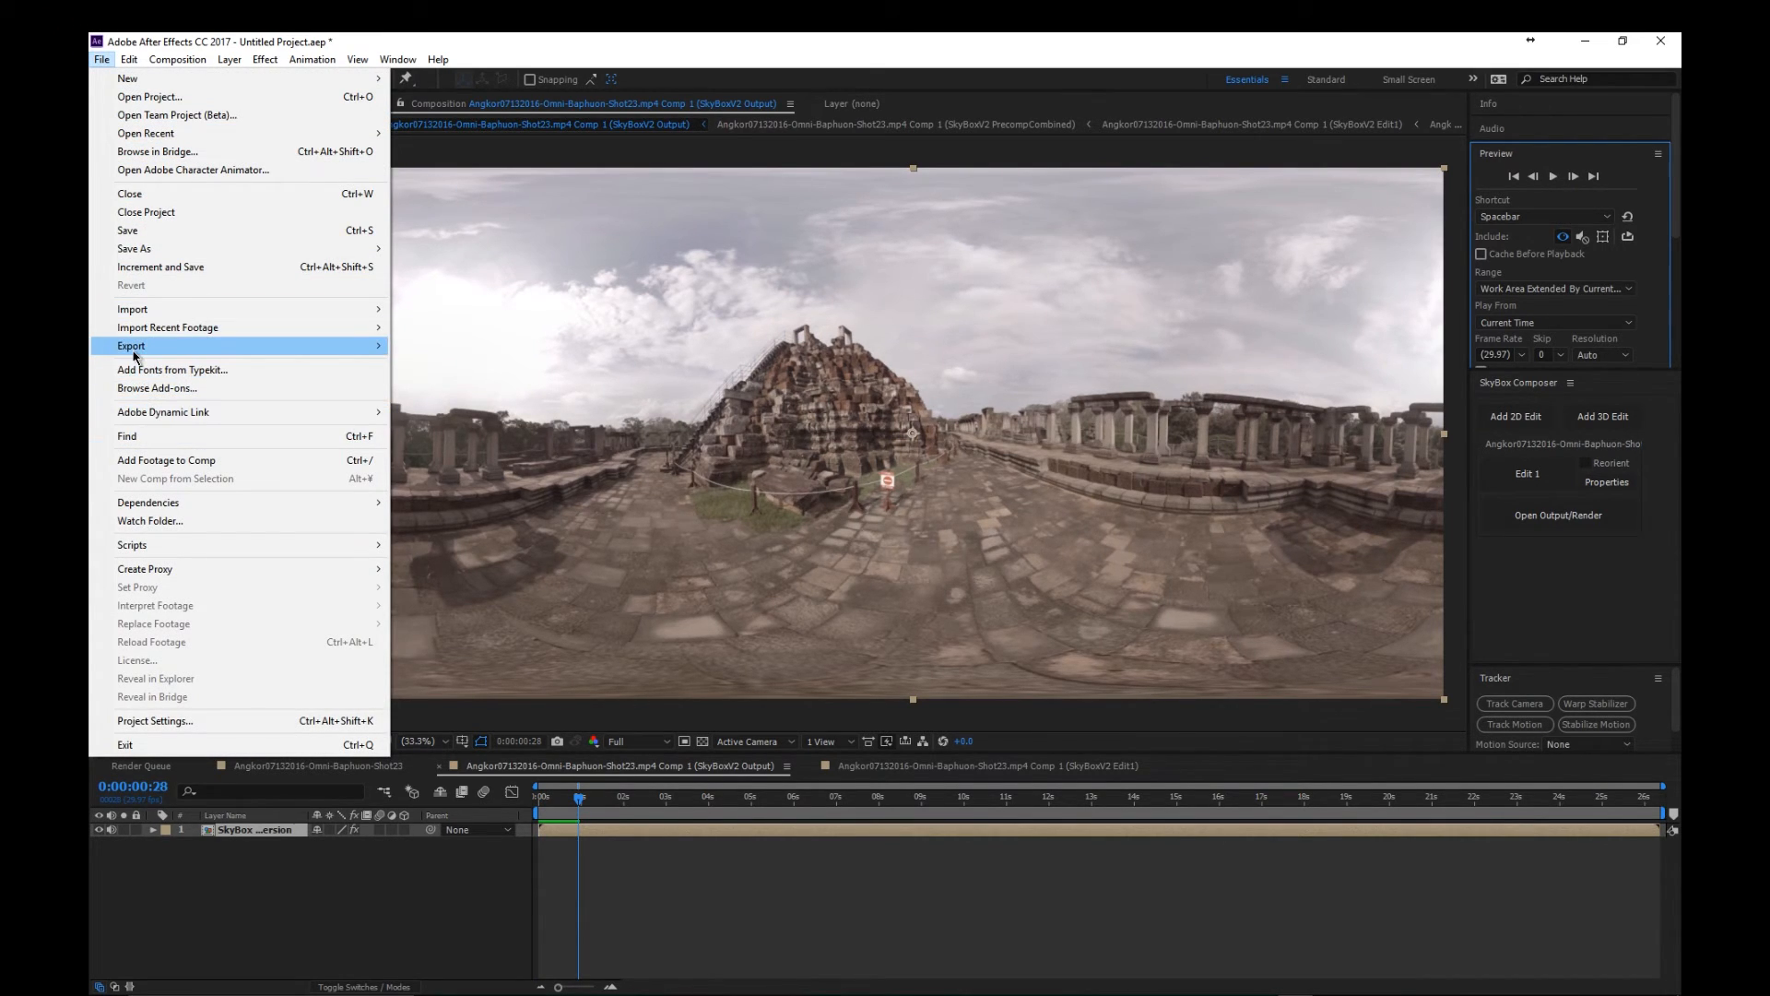
pyautogui.moveTo(222, 350)
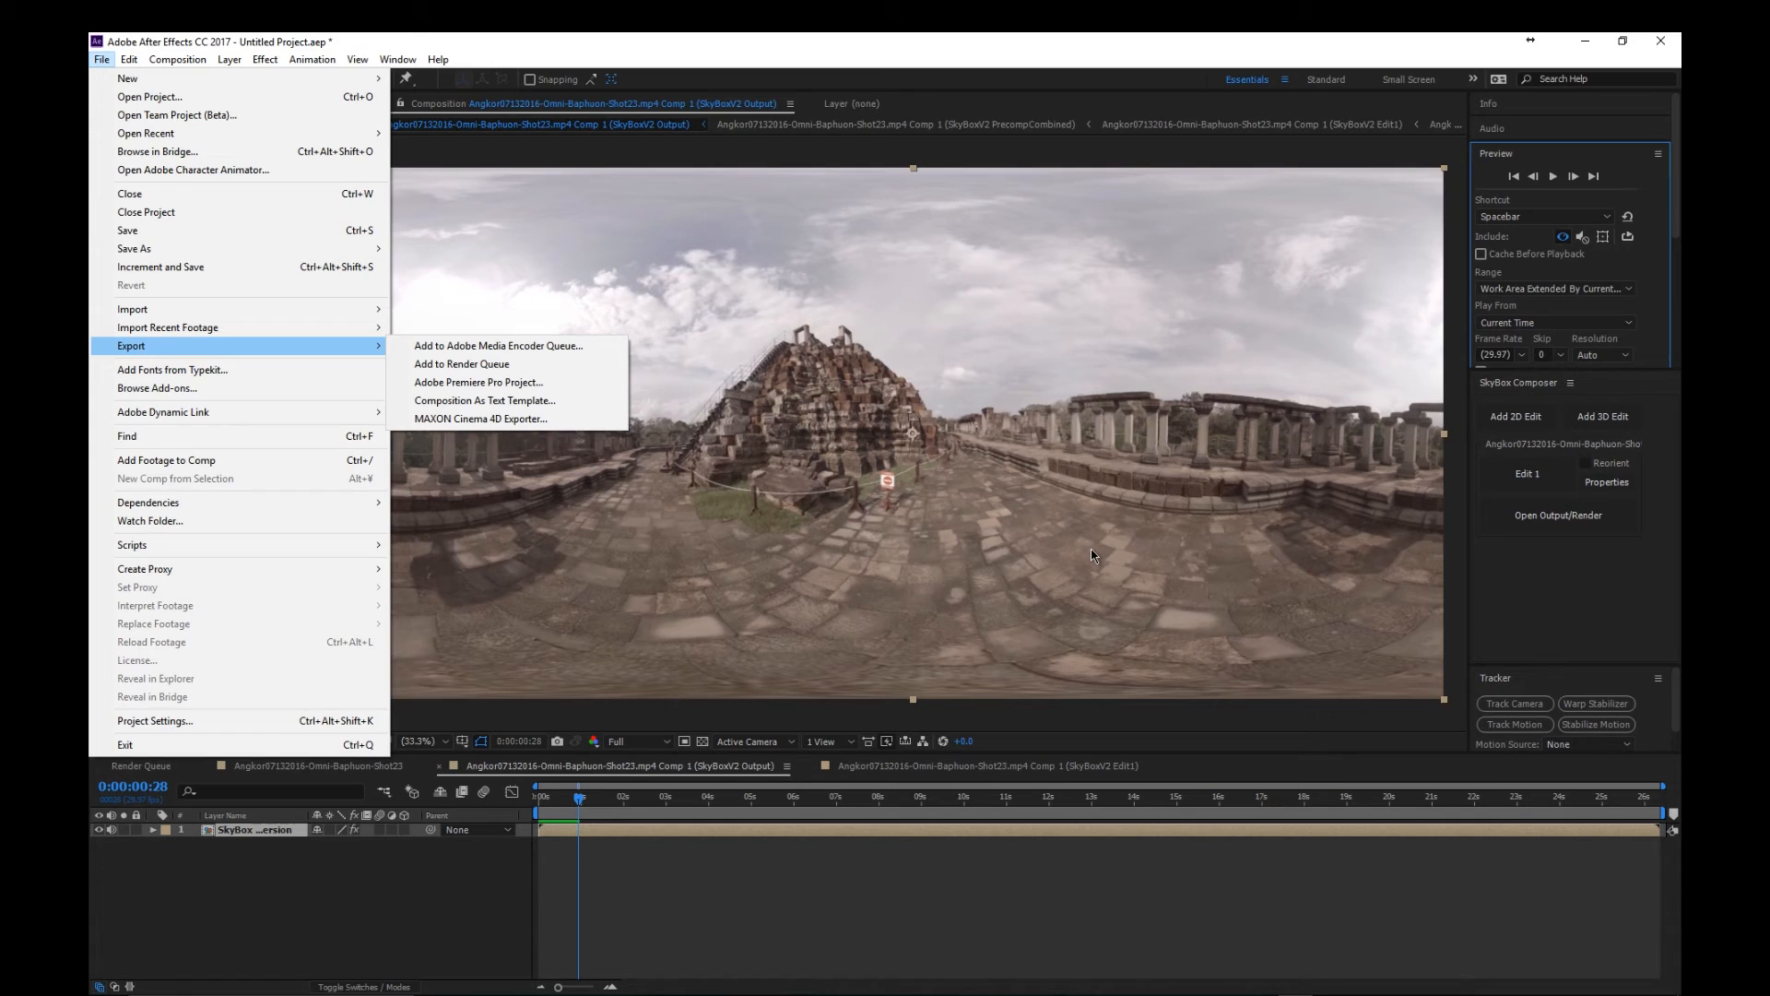
pyautogui.click(977, 876)
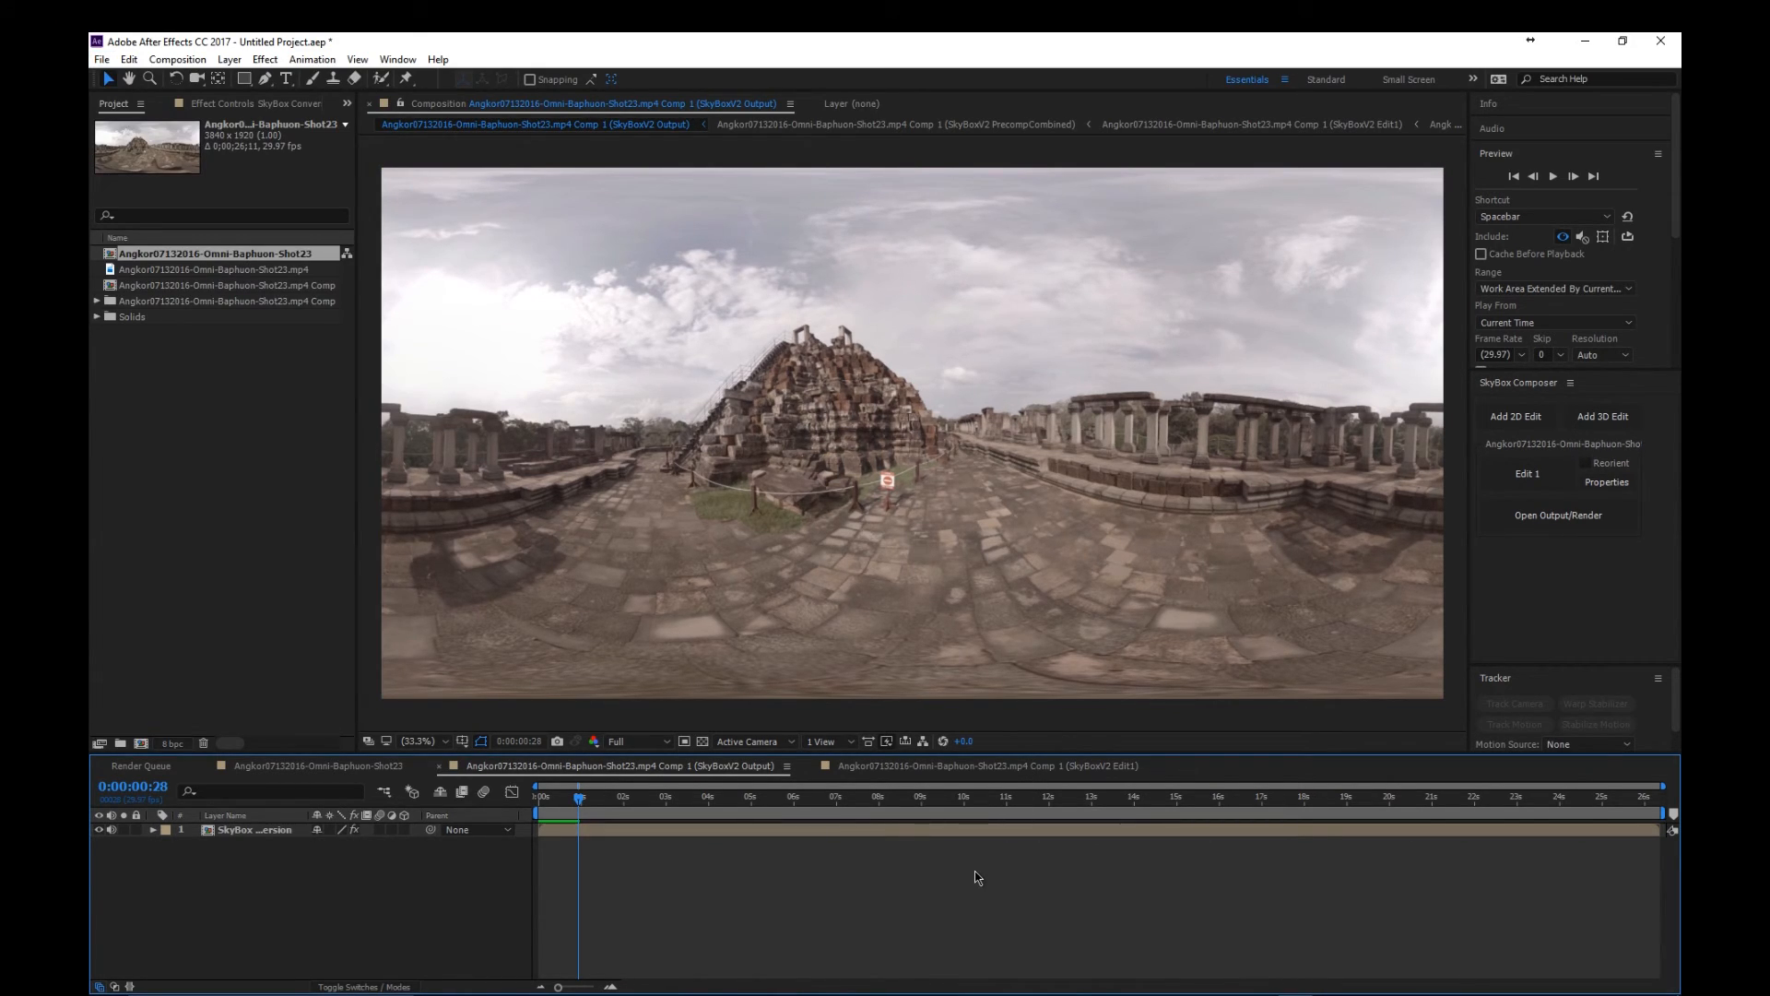